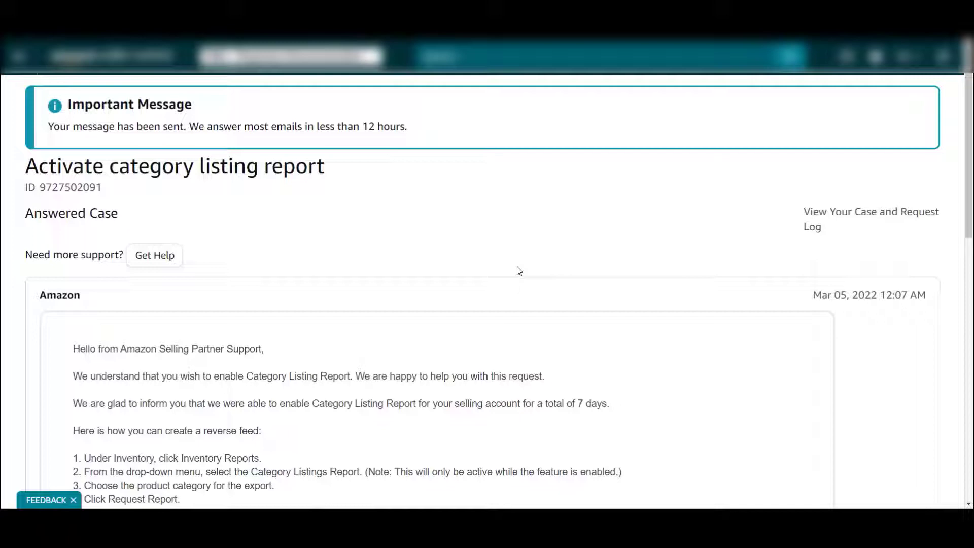
# Read the 'Activate category listing report' case reply confirming the report was enabled for 7 days
pyautogui.moveTo(101, 170); pyautogui.dragTo(281, 167)
pyautogui.scroll(-10, 272, 219)
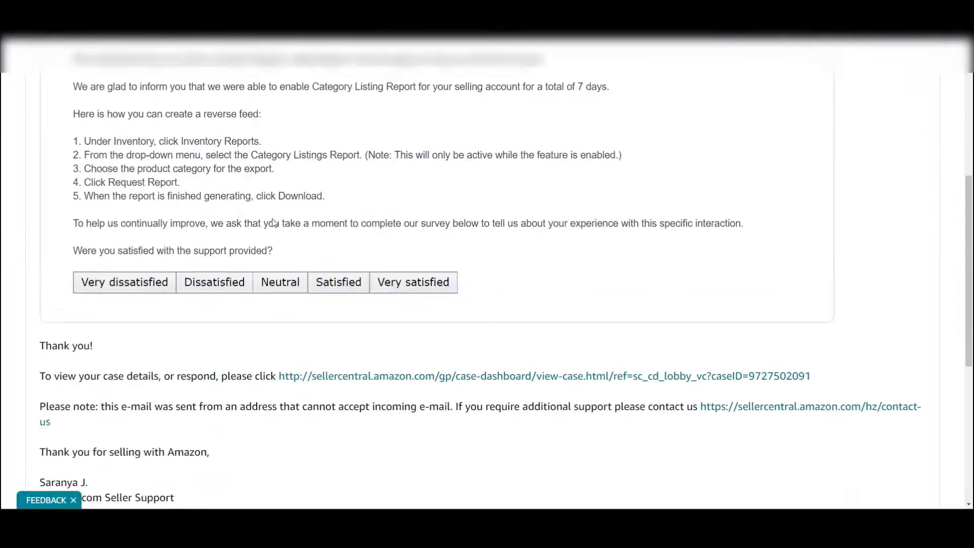
pyautogui.scroll(-4, 143, 305)
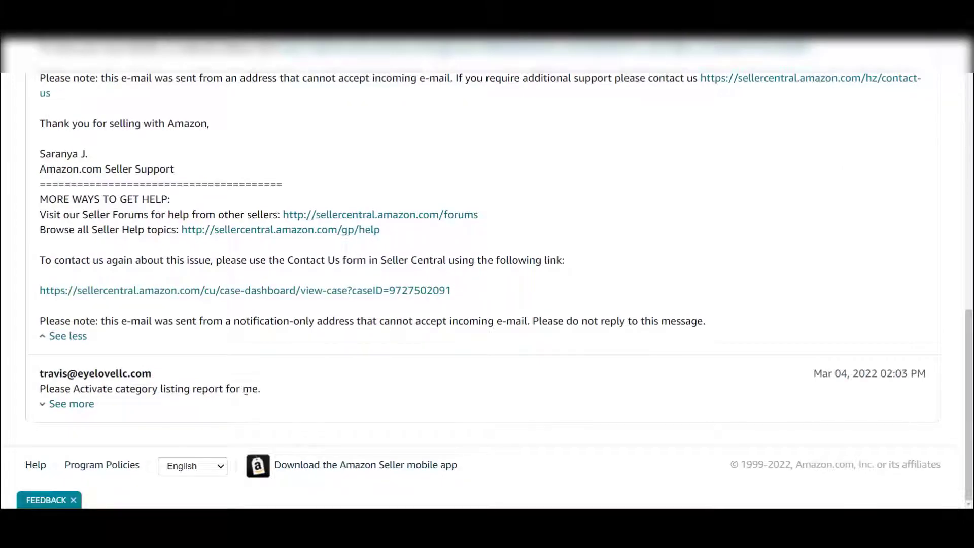
pyautogui.scroll(10, 234, 282)
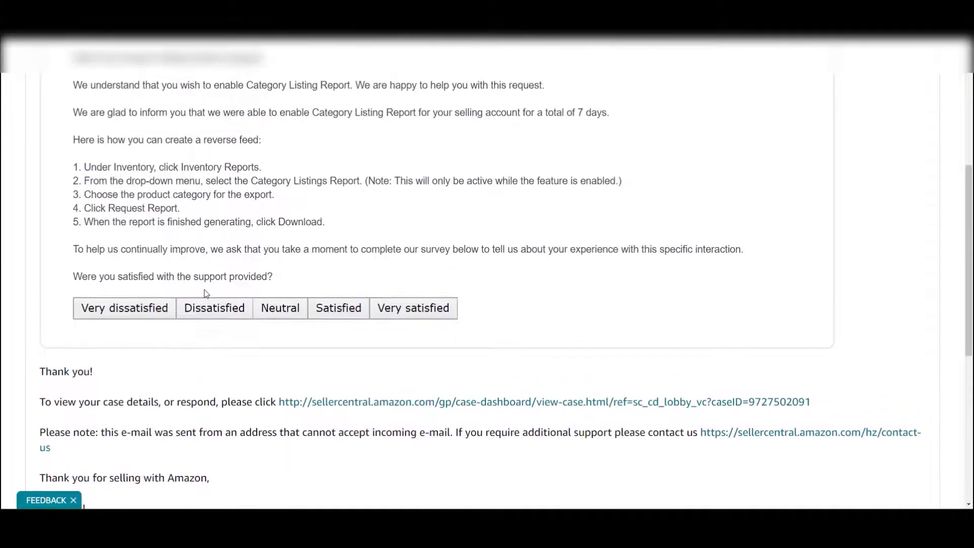
pyautogui.scroll(2, 205, 290)
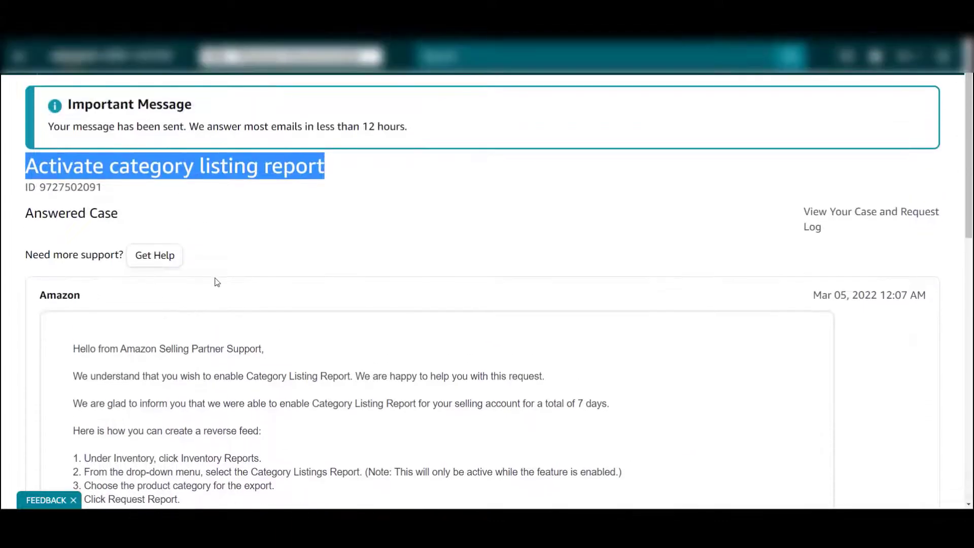
pyautogui.scroll(-12, 886, 295)
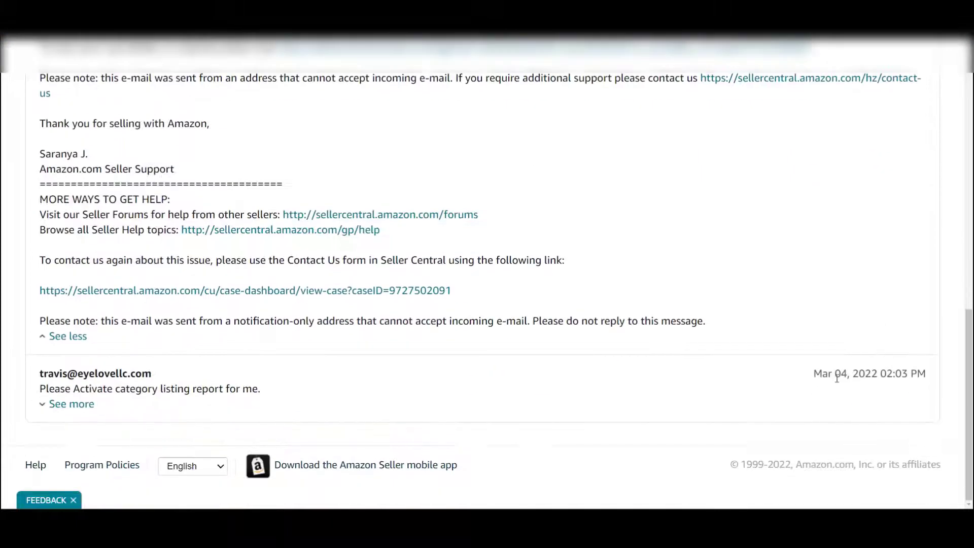
pyautogui.scroll(10, 907, 377)
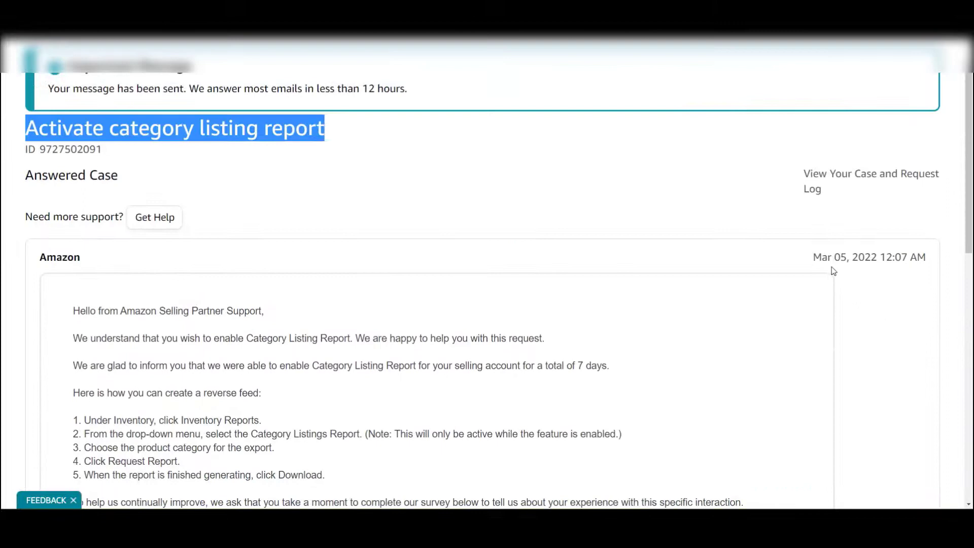
pyautogui.scroll(1, 130, 305)
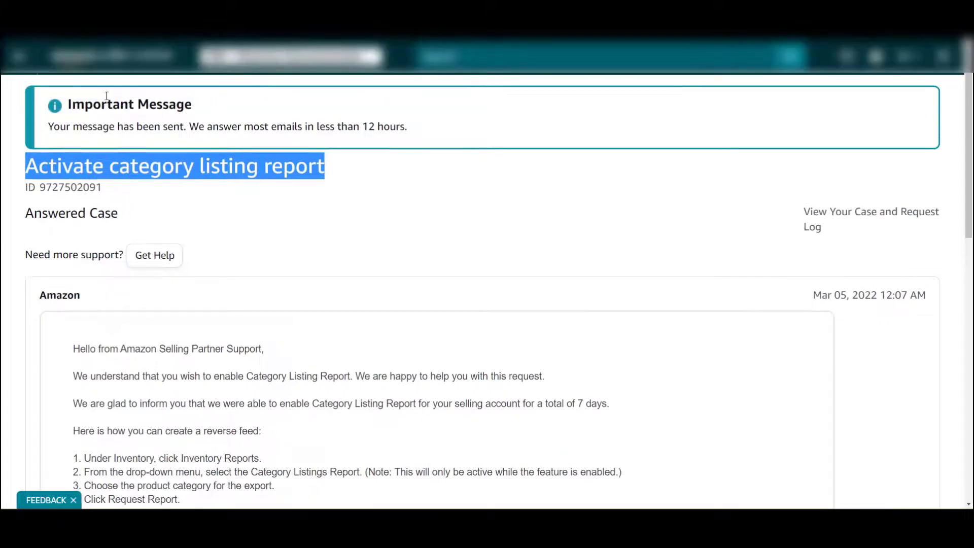
# Go to Inventory > Inventory Reports from the navigation menu
pyautogui.click(19, 59)
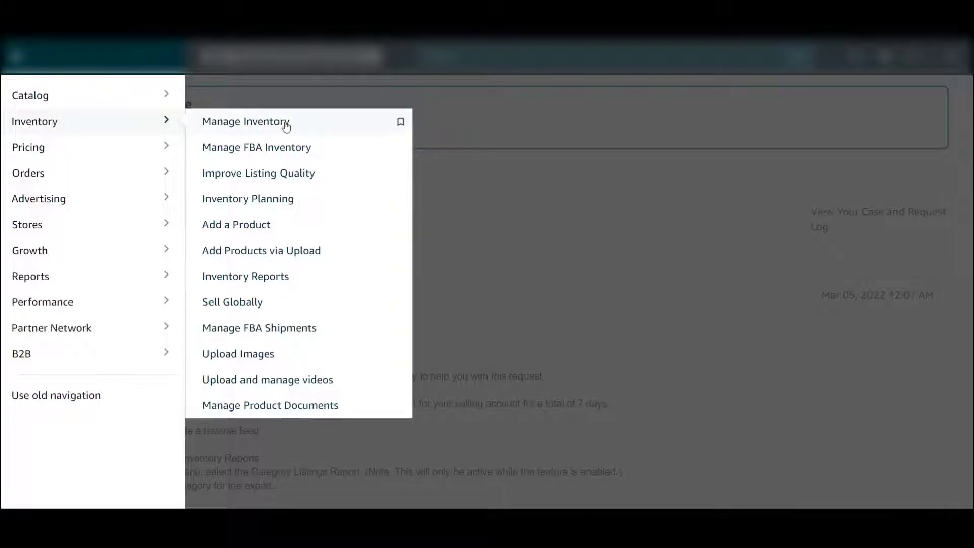
pyautogui.click(618, 286)
pyautogui.scroll(-2, 94, 351)
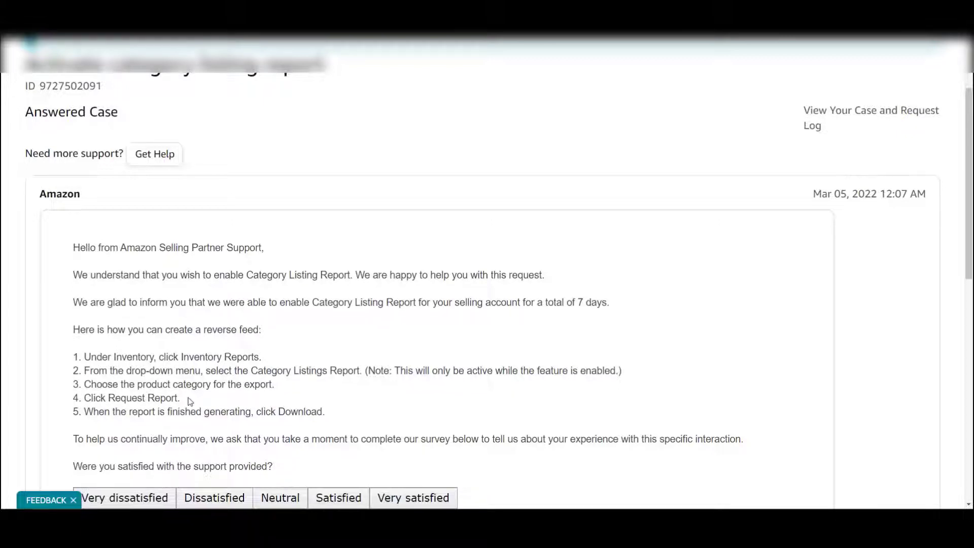
pyautogui.scroll(2, 24, 195)
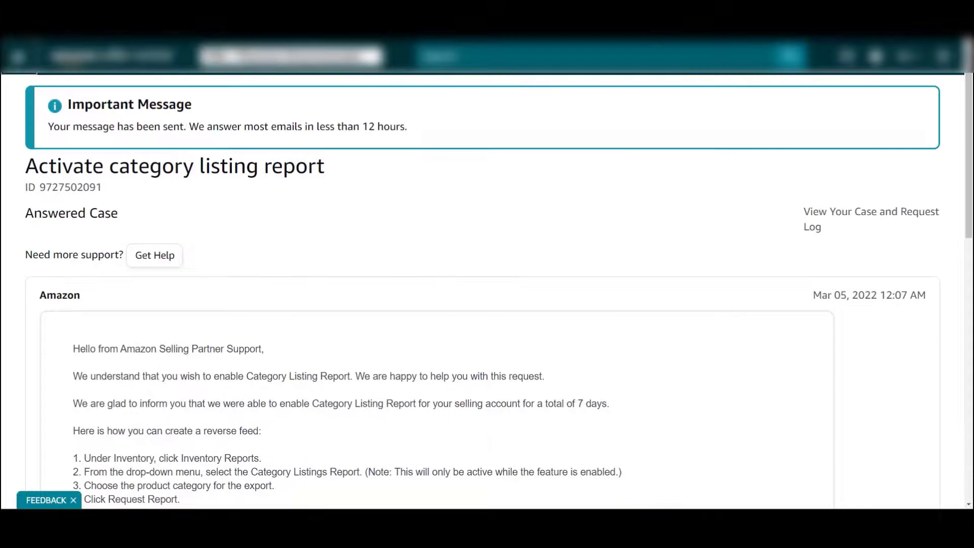
pyautogui.click(16, 57)
pyautogui.moveTo(33, 127)
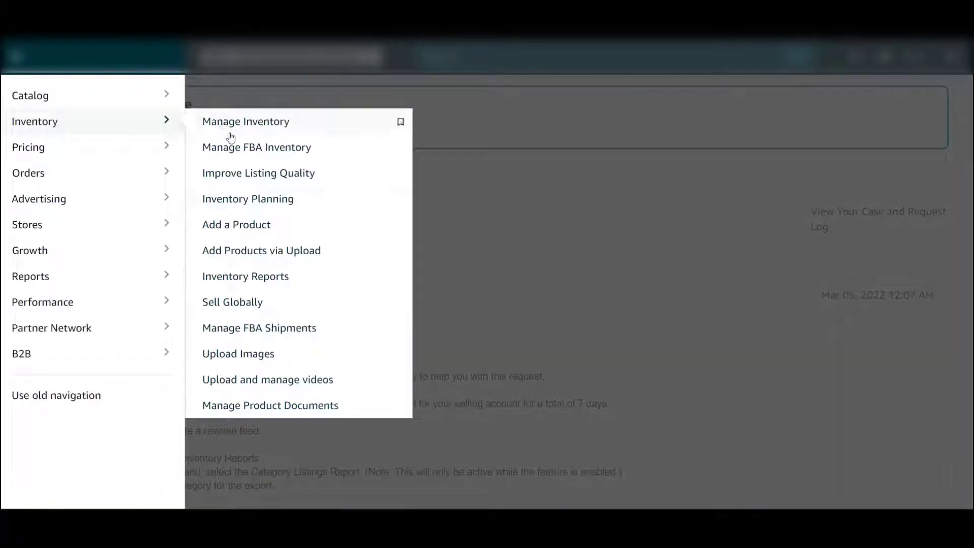
pyautogui.click(238, 279)
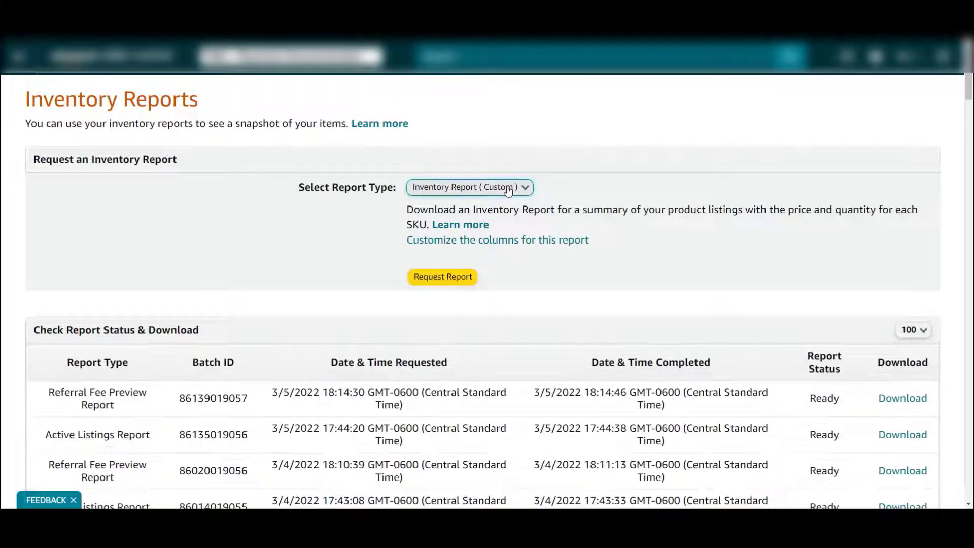
# Choose the Category Listings Report type with the Health & Personal Care category
pyautogui.click(508, 189)
pyautogui.click(455, 364)
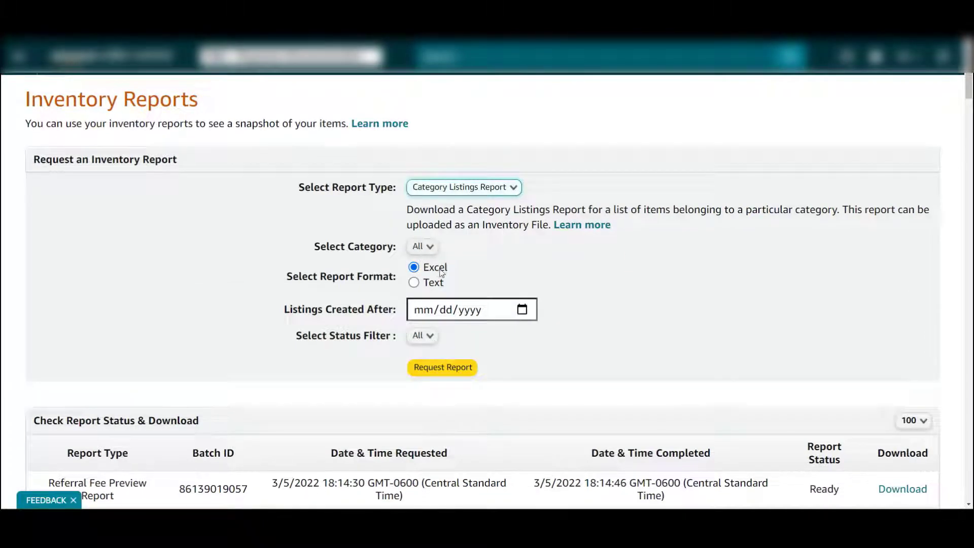
pyautogui.click(421, 247)
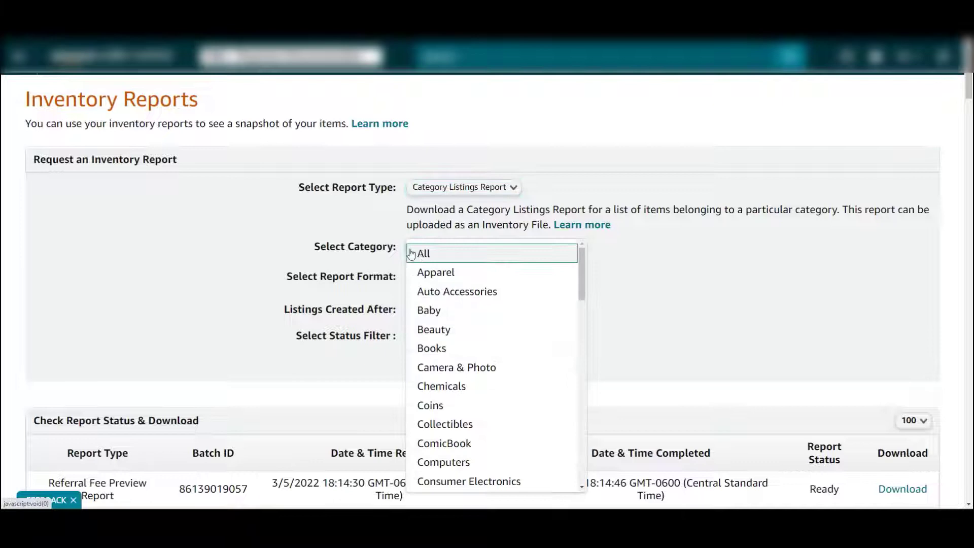
pyautogui.scroll(-4, 453, 324)
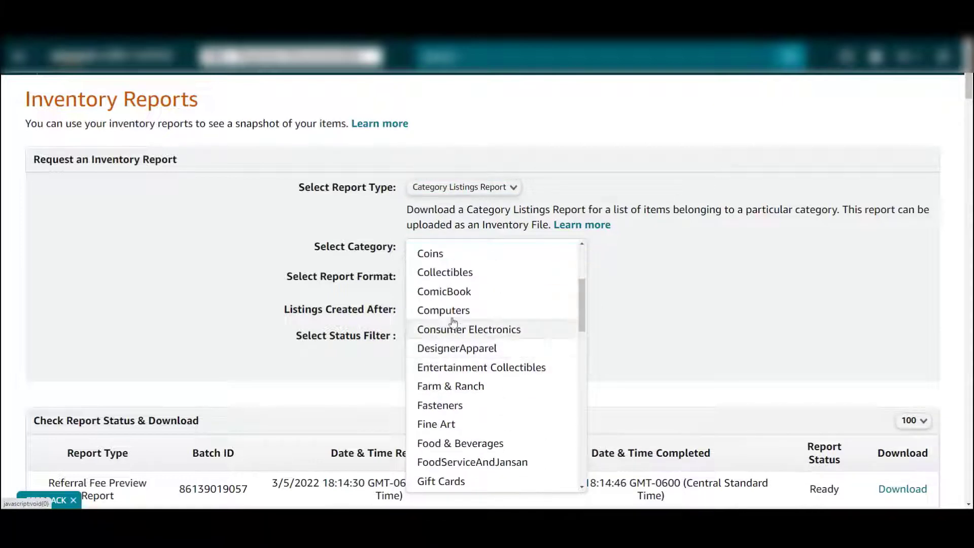
pyautogui.scroll(-2, 455, 316)
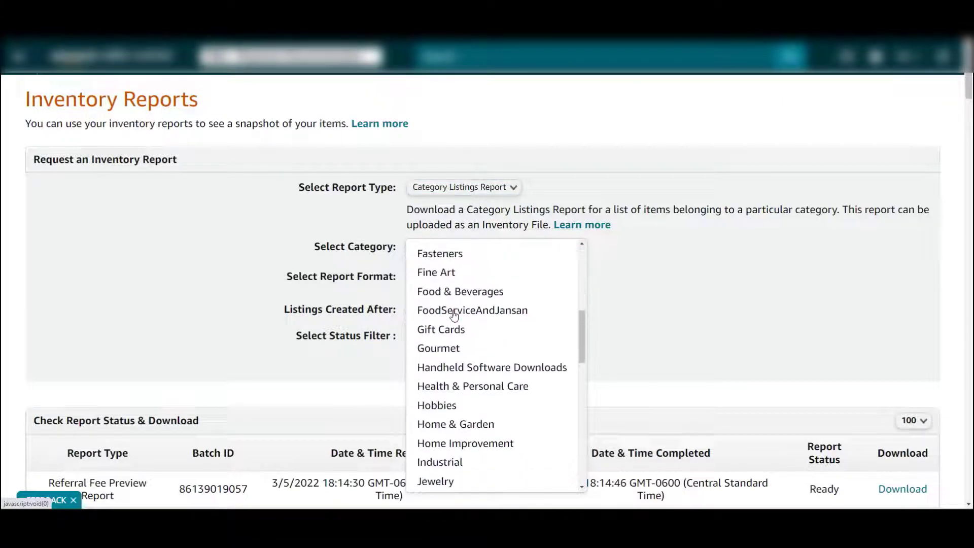
pyautogui.click(446, 387)
# Set the listings-created-after date to 01/01/2010, keep status All, and request the report
pyautogui.click(521, 310)
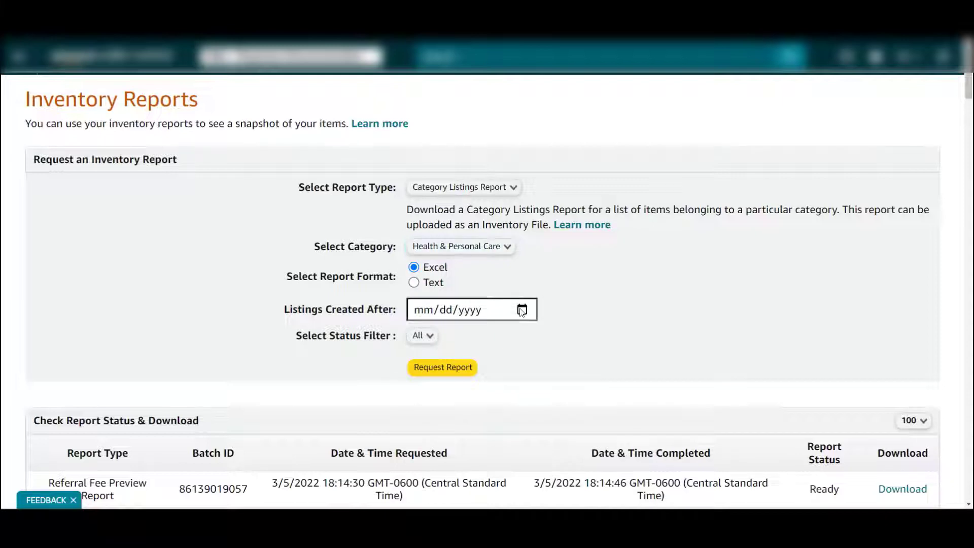
pyautogui.click(529, 102)
pyautogui.click(529, 101)
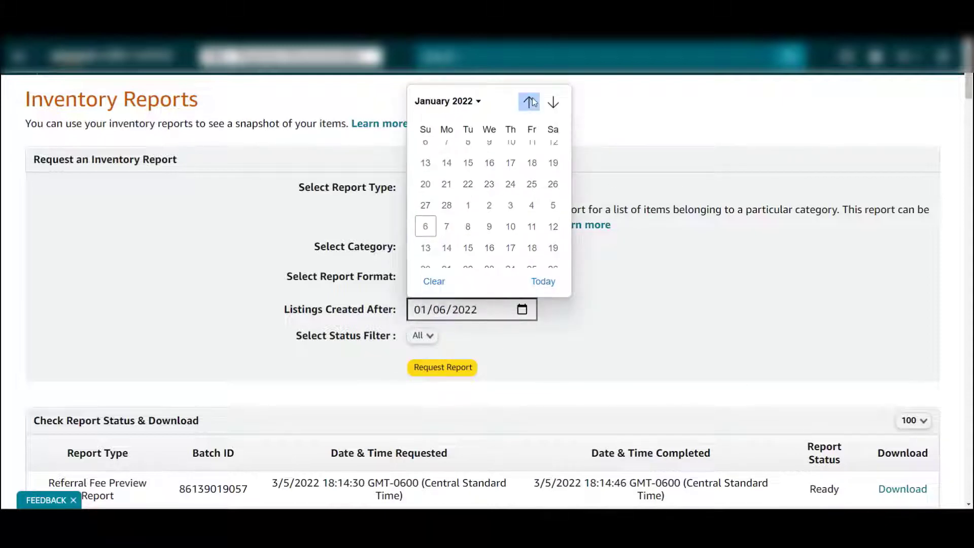
pyautogui.click(529, 101)
pyautogui.click(529, 101)
pyautogui.click(529, 101)
pyautogui.click(529, 101)
pyautogui.click(489, 101)
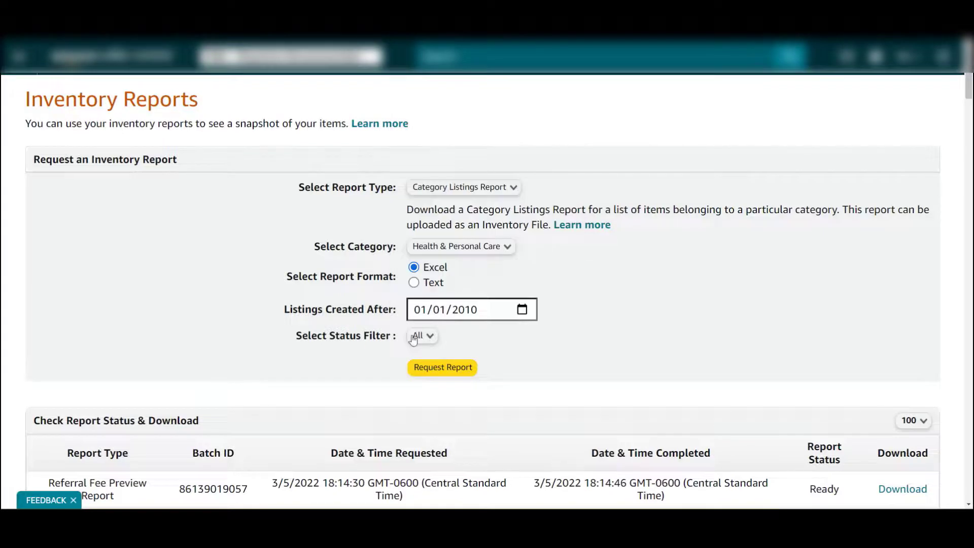
pyautogui.click(422, 336)
pyautogui.click(446, 347)
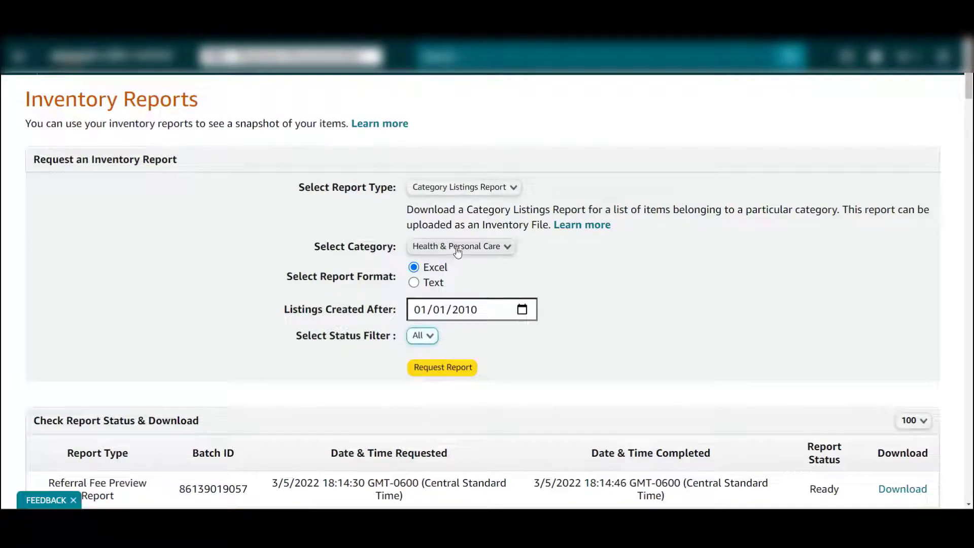
pyautogui.click(445, 367)
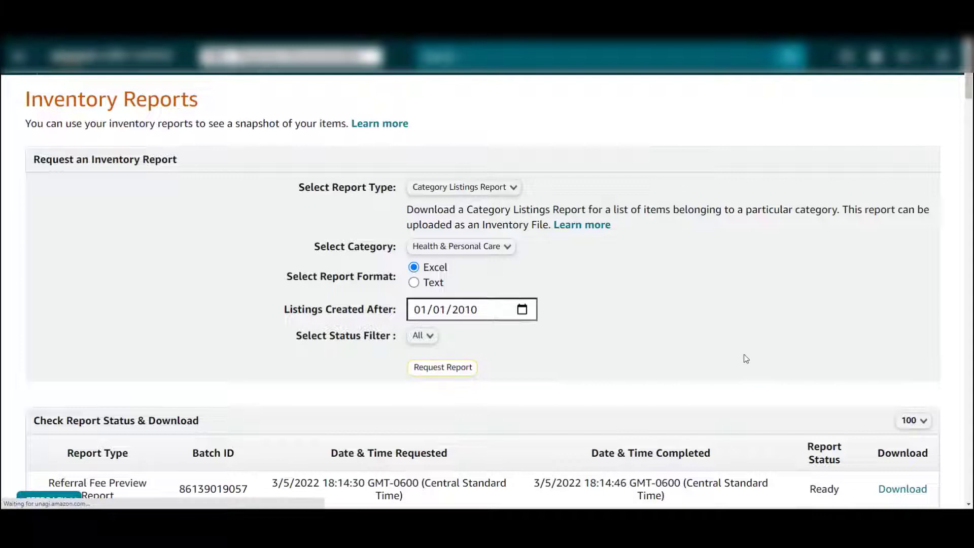
# Download the finished Health & Personal Care report and open it in Excel
pyautogui.scroll(-3, 735, 361)
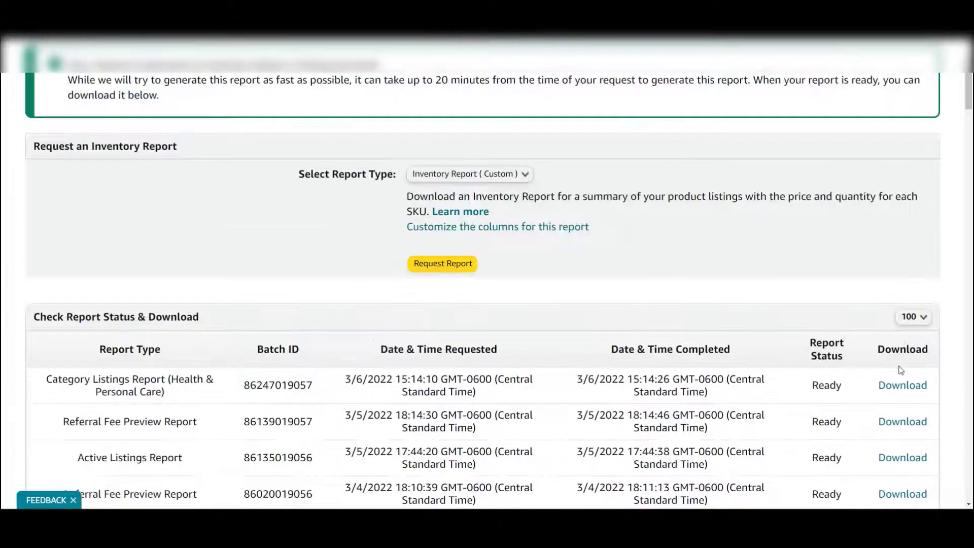
pyautogui.click(903, 386)
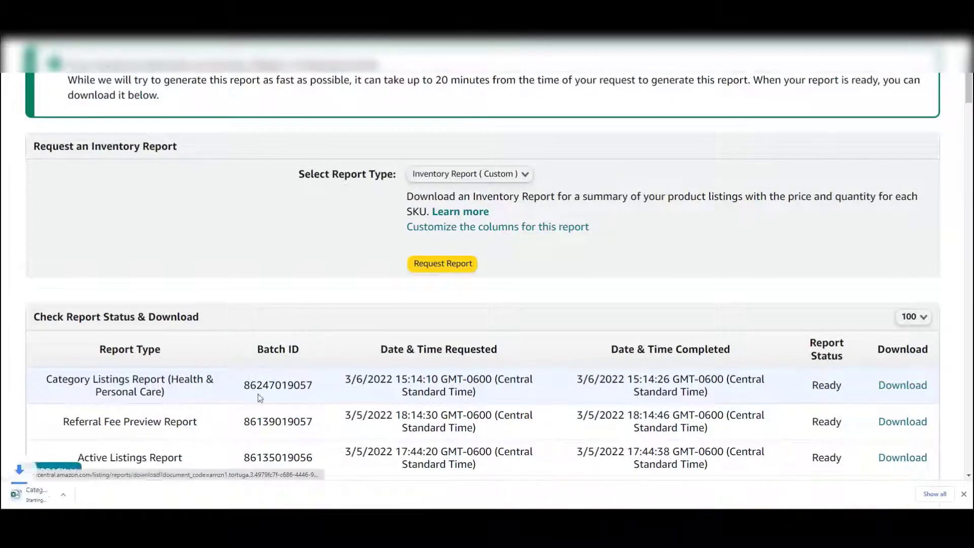
pyautogui.click(51, 496)
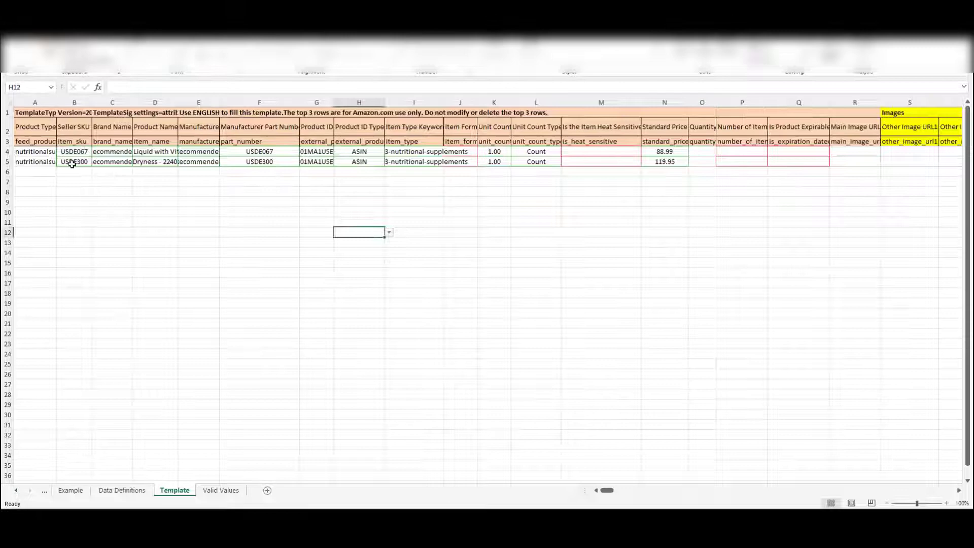
# Auto-fit the Product ID column so the full IDs show
pyautogui.moveTo(75, 151); pyautogui.dragTo(77, 160)
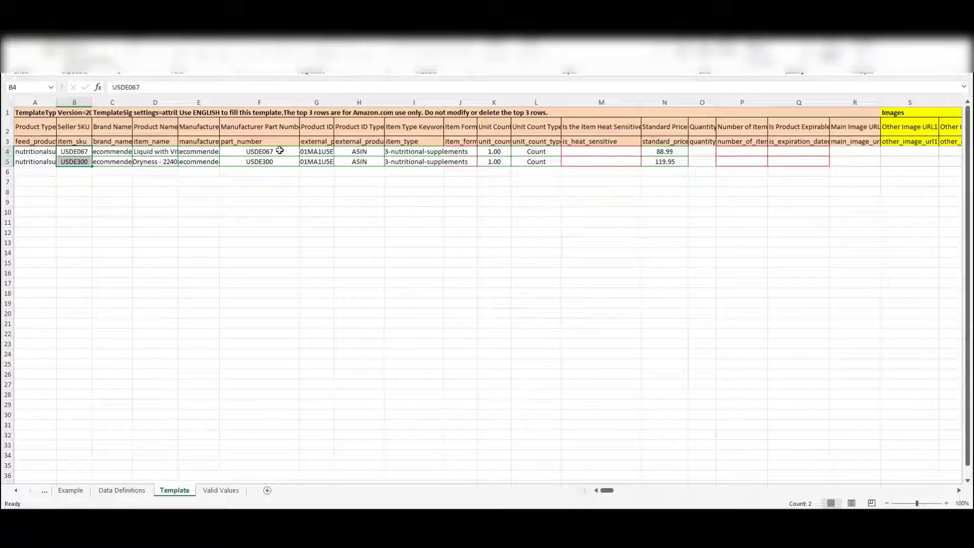
pyautogui.click(361, 152)
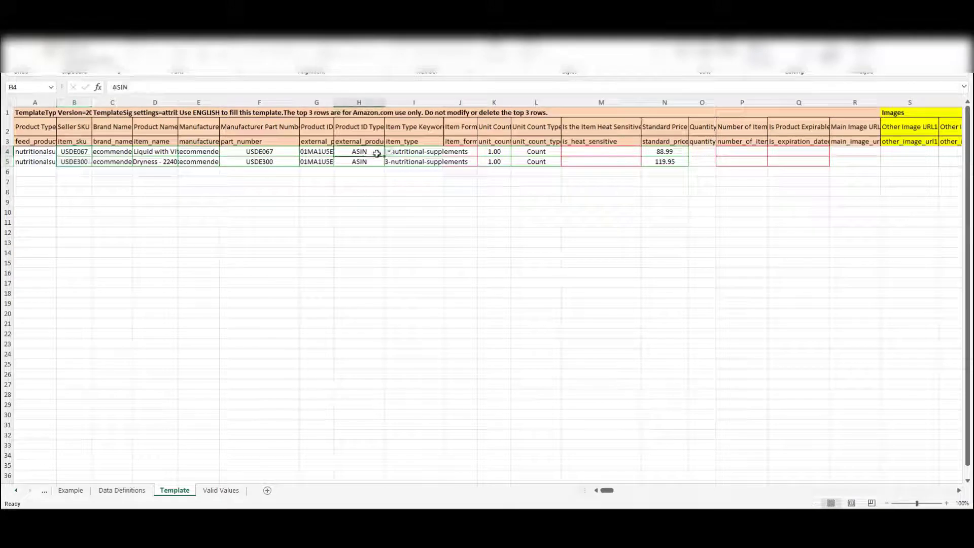
pyautogui.click(316, 152)
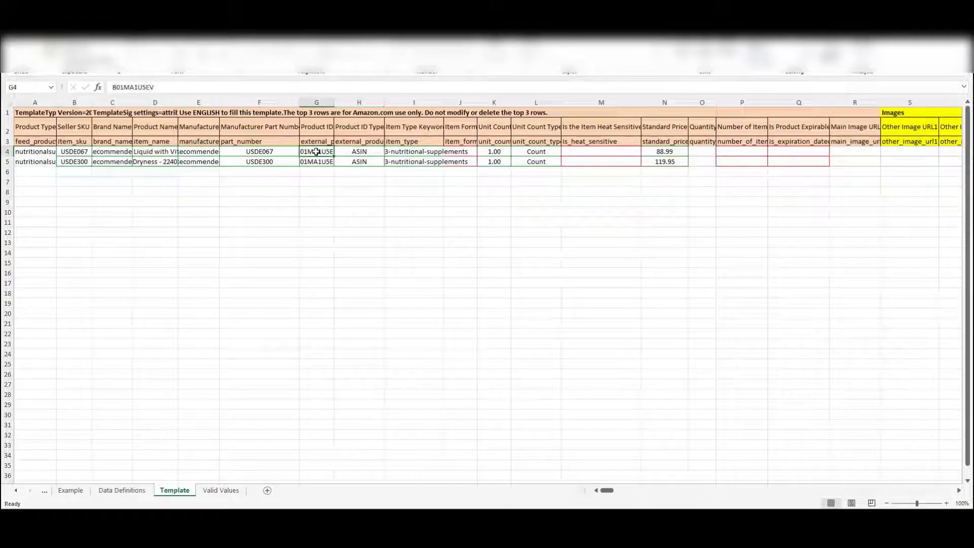
pyautogui.doubleClick(334, 108)
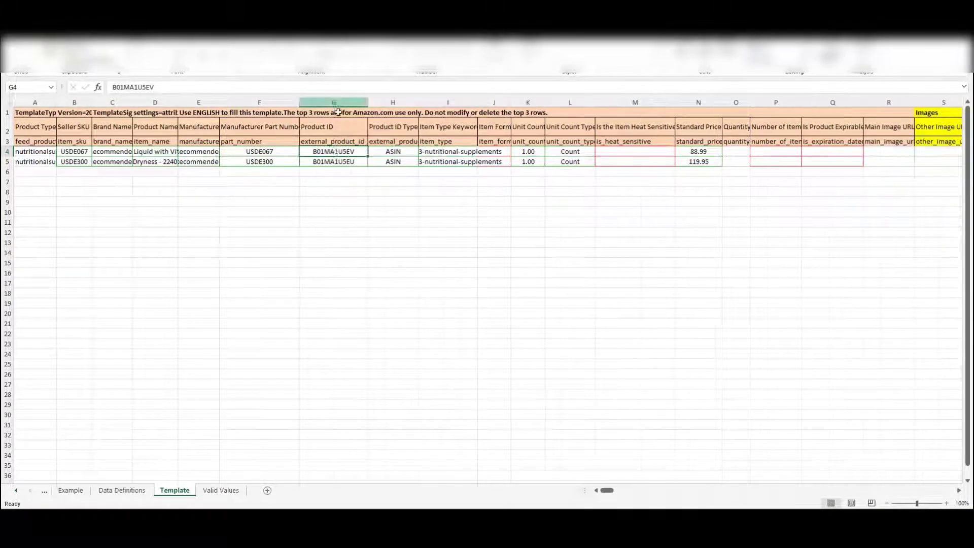
pyautogui.click(714, 151)
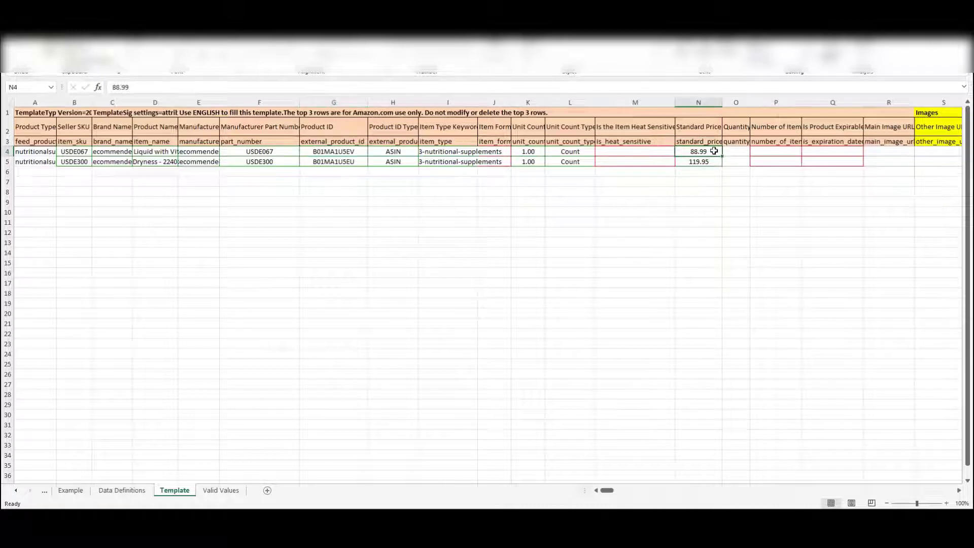
pyautogui.press('Right')
pyautogui.press('Right')
pyautogui.press('Right')
pyautogui.press('Right')
pyautogui.press('Right')
pyautogui.press('Right')
pyautogui.press('Right')
pyautogui.press('Right')
pyautogui.press('Right')
pyautogui.press('Right')
pyautogui.press('Right')
pyautogui.press('Right')
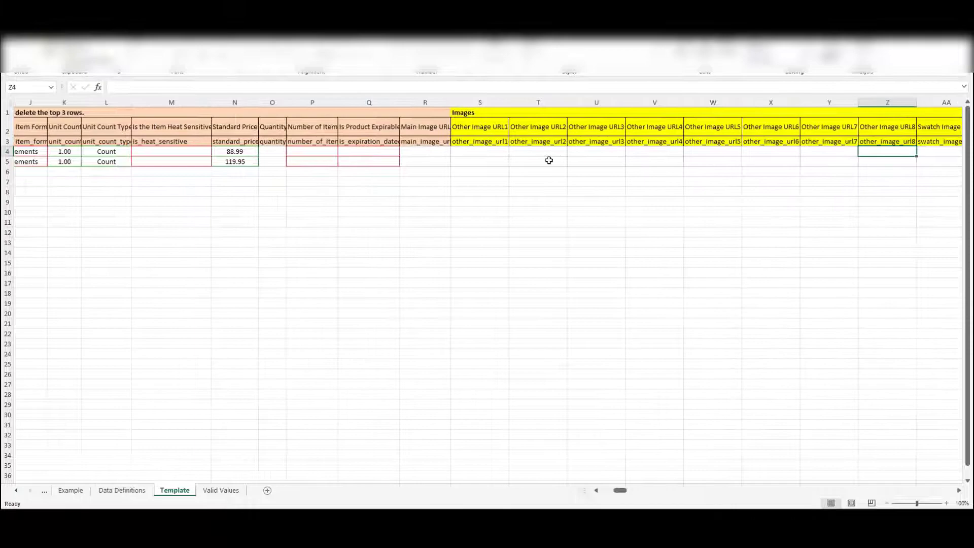
pyautogui.press('Right')
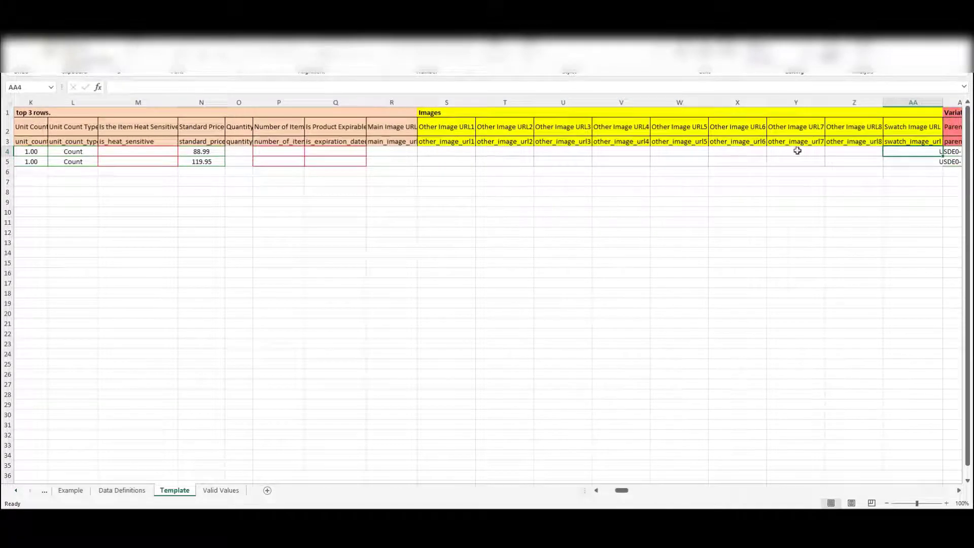
# Copy the first product's five image links from the Google Sheets source
pyautogui.hotkey('alt', 'Tab')
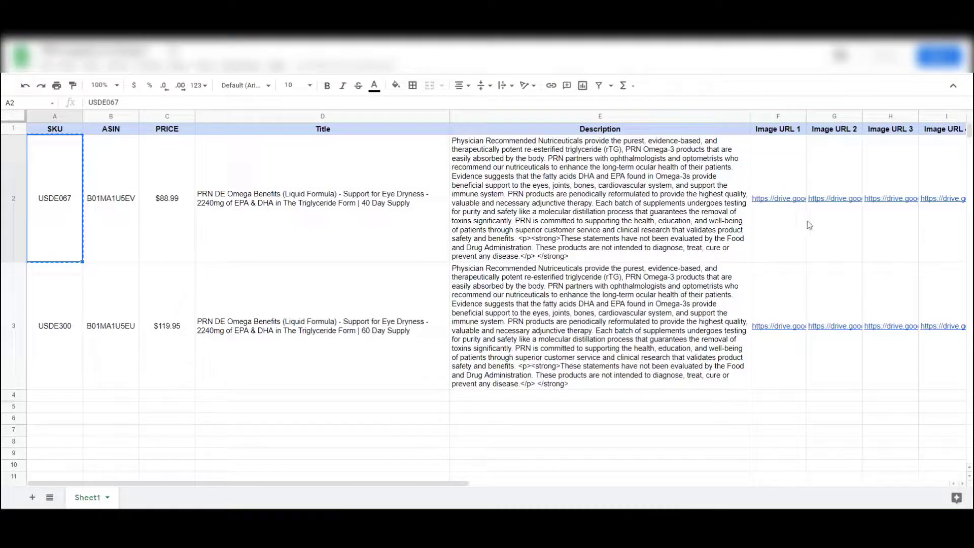
pyautogui.moveTo(792, 215); pyautogui.dragTo(972, 213)
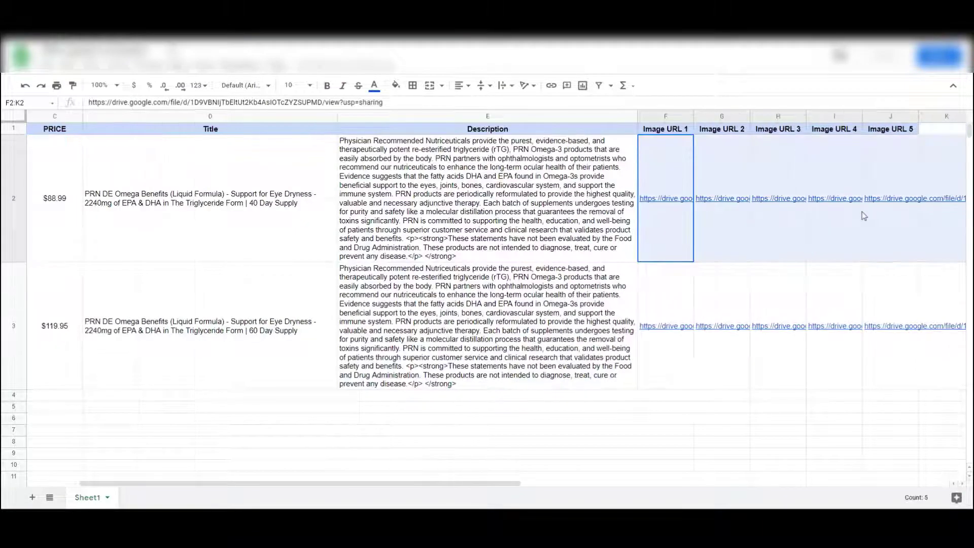
pyautogui.moveTo(864, 216); pyautogui.dragTo(563, 214)
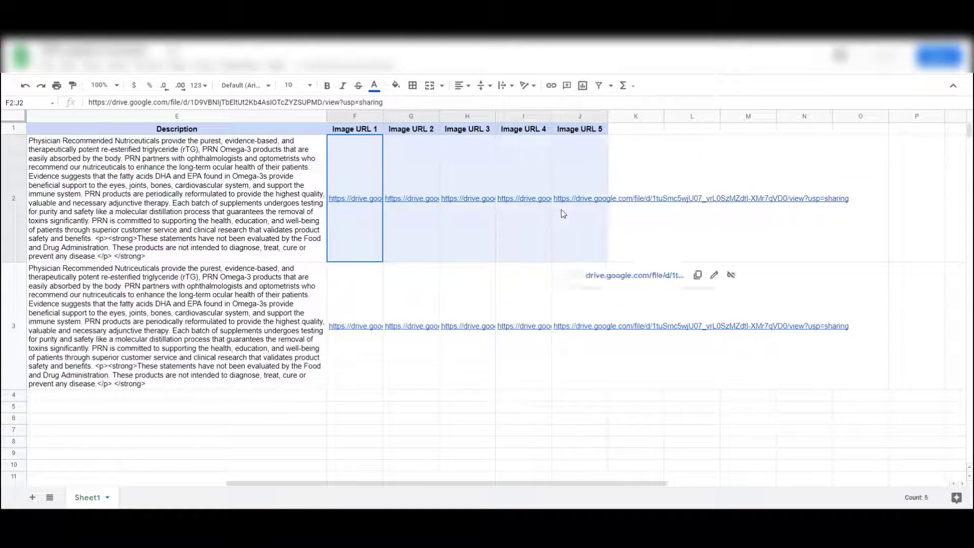
pyautogui.hotkey('ctrl', 'c')
# Paste each product's five Google Drive image links into rows 4 and 5
pyautogui.hotkey('alt', 'Tab')
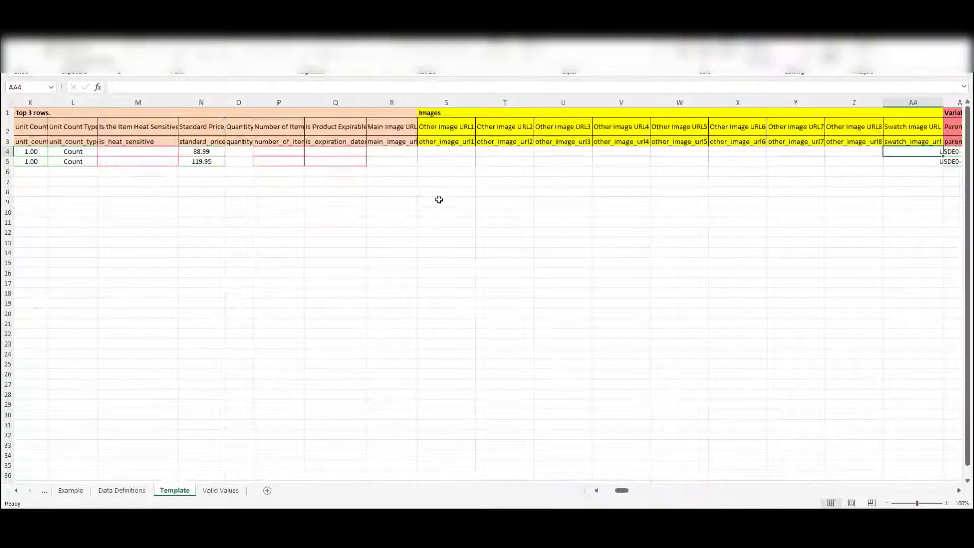
pyautogui.hotkey('alt', 'Tab')
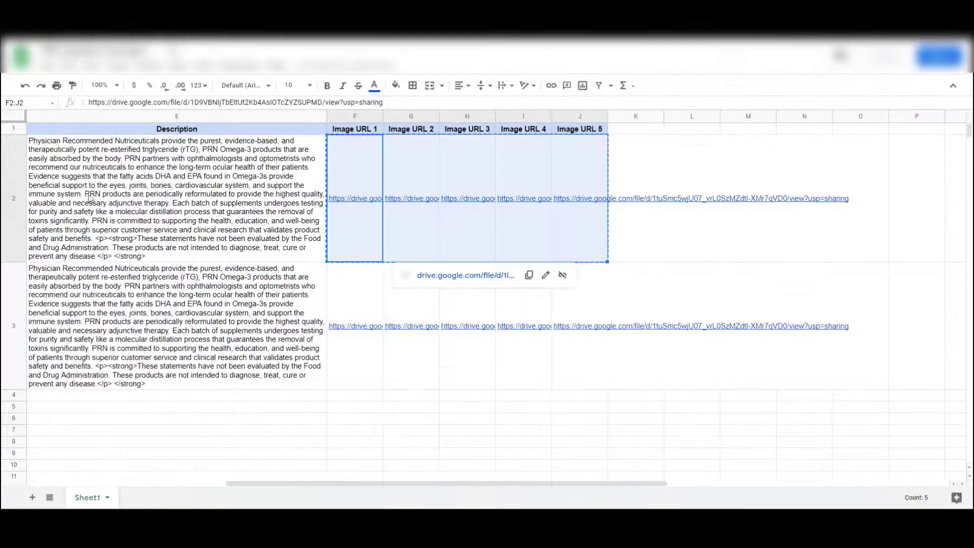
pyautogui.click(321, 243)
pyautogui.hotkey('alt', 'Tab')
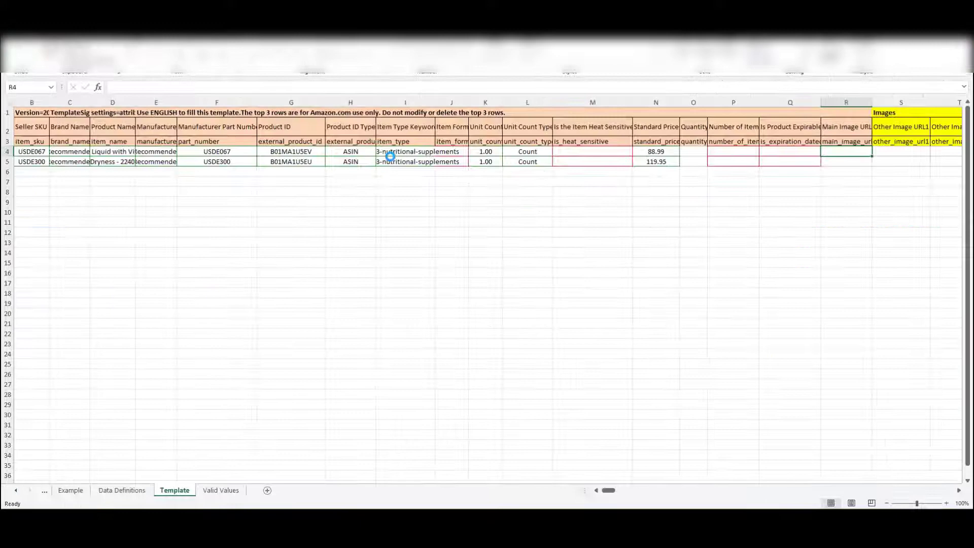
pyautogui.hotkey('ctrl', 'v')
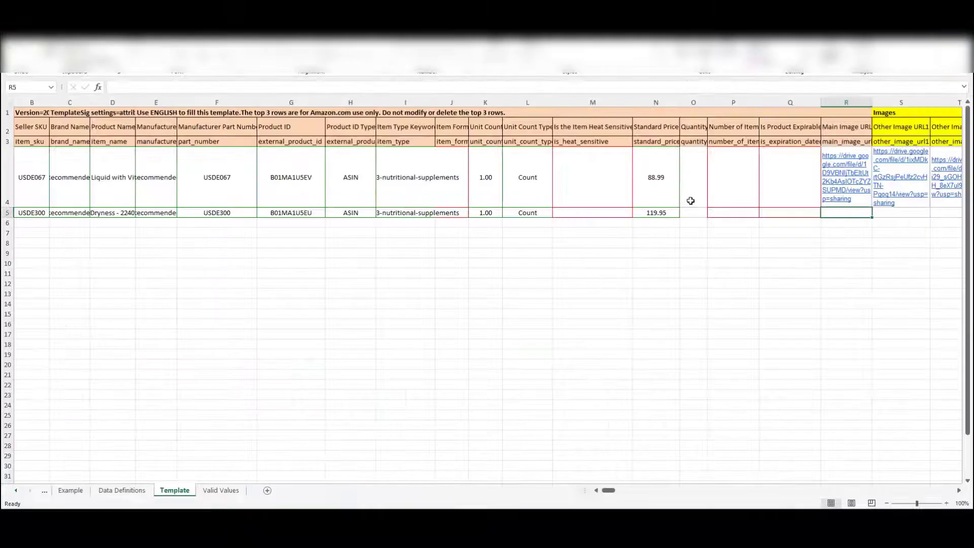
pyautogui.hotkey('ctrl', 'v')
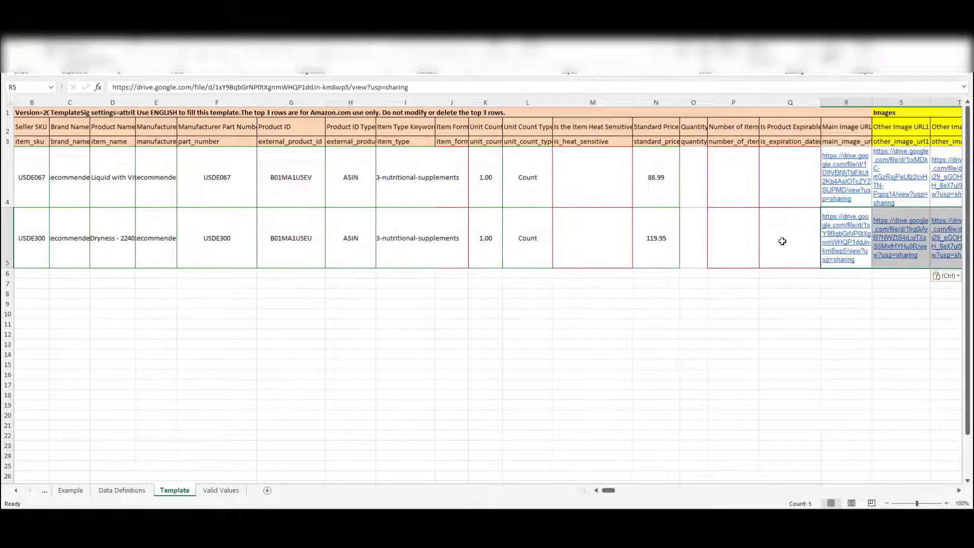
# Start a text search of the sheet for the description column
pyautogui.click(732, 240)
pyautogui.write('des')
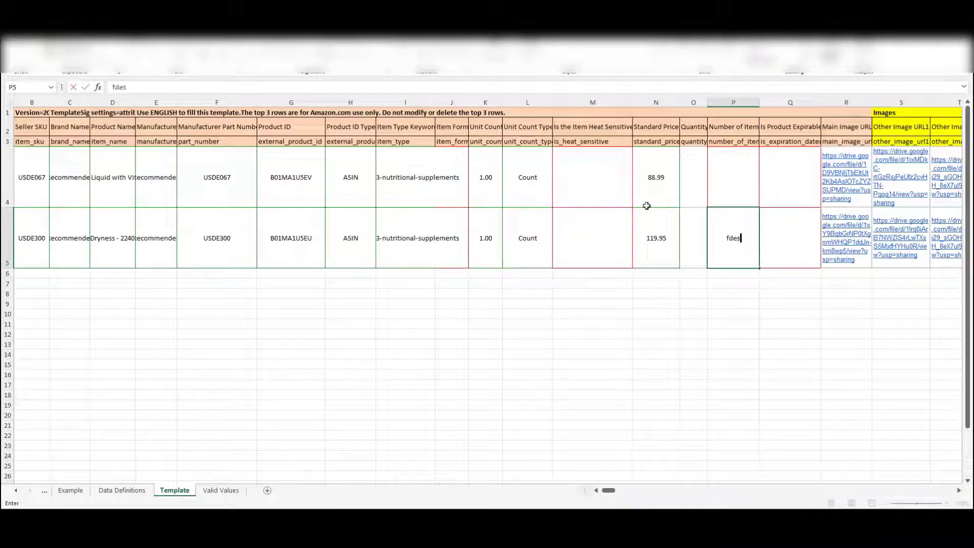
pyautogui.press('Escape')
pyautogui.hotkey('ctrl', 'f')
# Find the Product Description column and select the first product's cell
pyautogui.write('description')
pyautogui.press('Return')
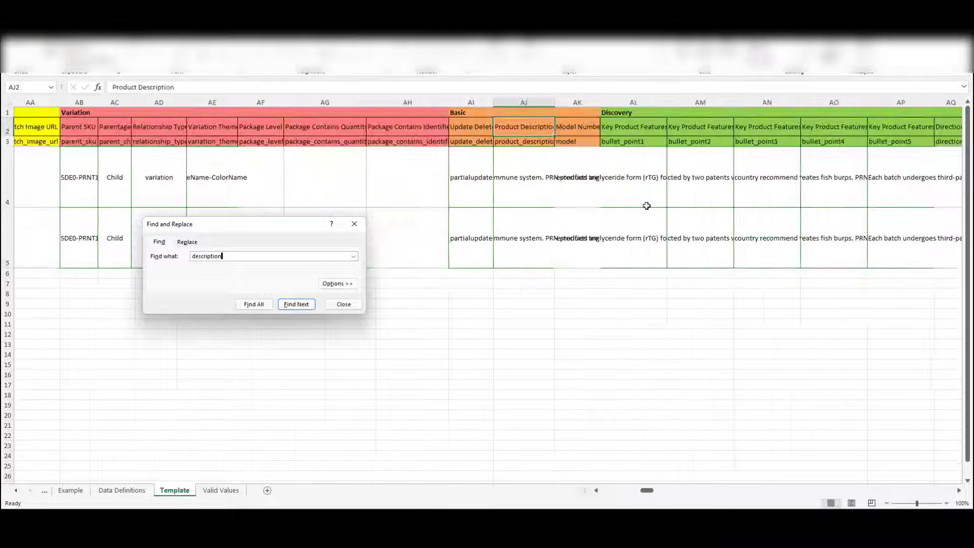
pyautogui.click(485, 179)
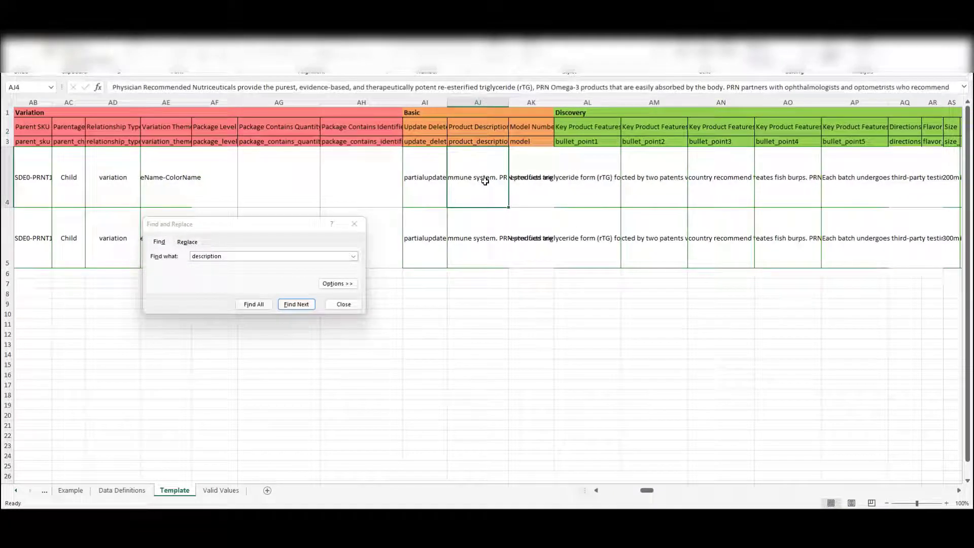
pyautogui.click(344, 304)
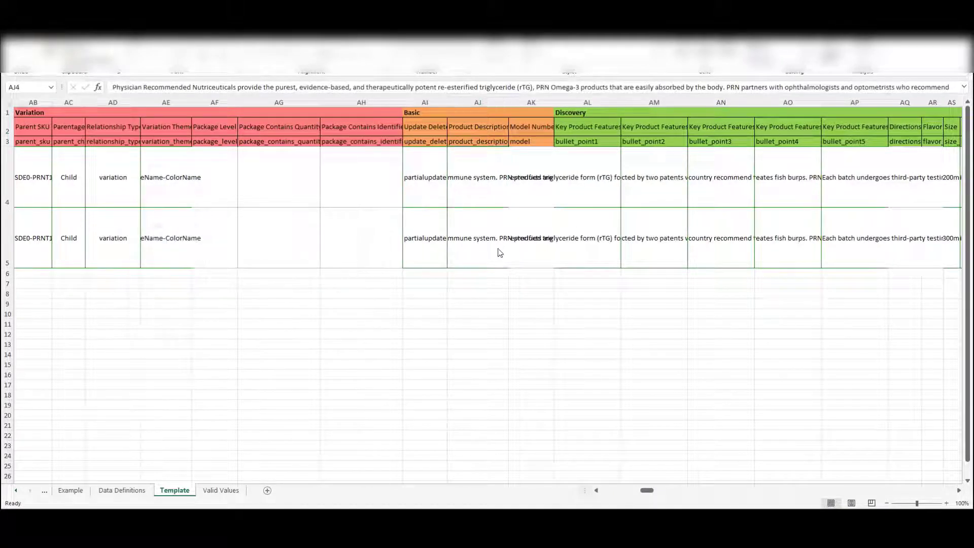
# Paste the Physician Recommended Nutriceuticals description from the source into both Product Description cells
pyautogui.press('super+Tab')
pyautogui.click(498, 248)
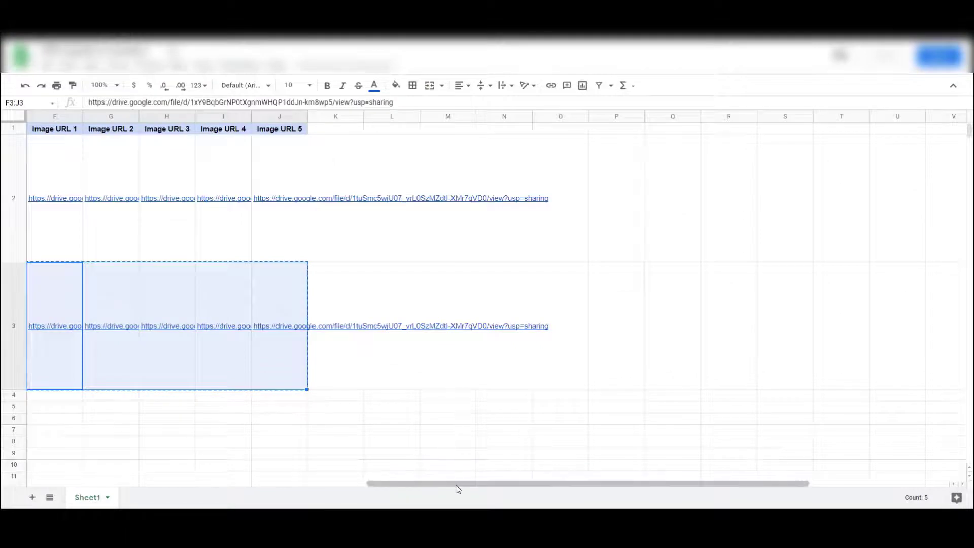
pyautogui.moveTo(456, 484); pyautogui.dragTo(267, 484)
pyautogui.click(359, 203)
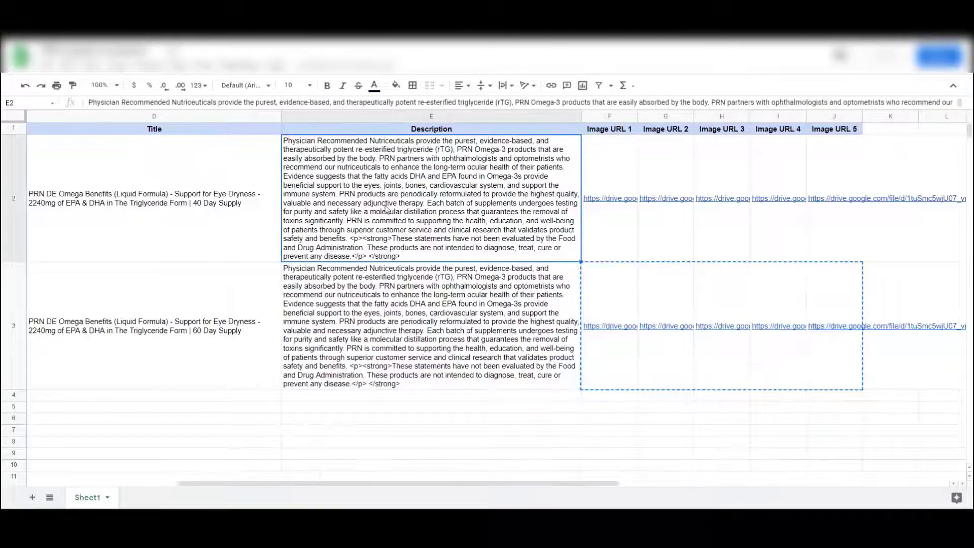
pyautogui.hotkey('alt', 'Tab')
pyautogui.hotkey('ctrl', 'v')
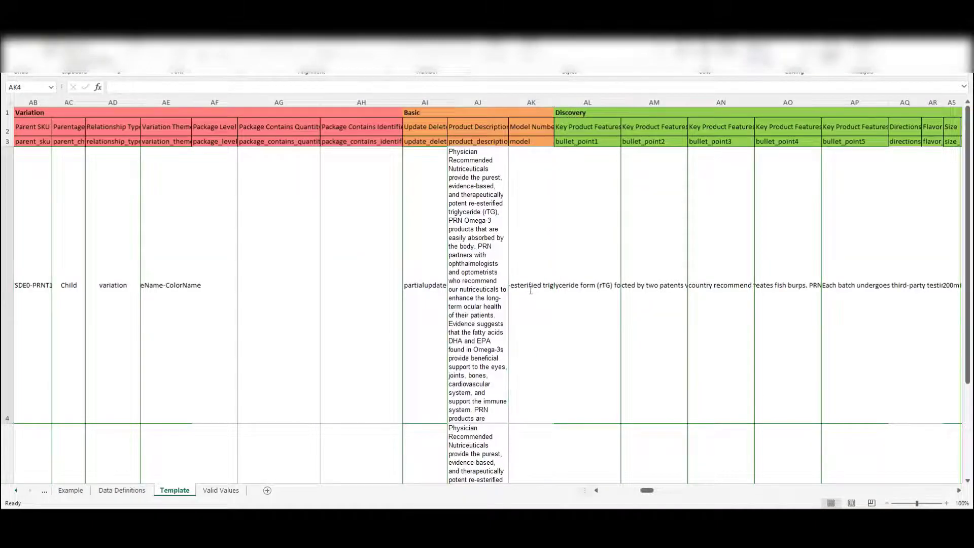
pyautogui.hotkey('alt', 'Tab')
# Put the 60 Day Supply product name into the second listing's Title cell
pyautogui.click(205, 219)
pyautogui.press('Left')
pyautogui.press('Left')
pyautogui.press('Left')
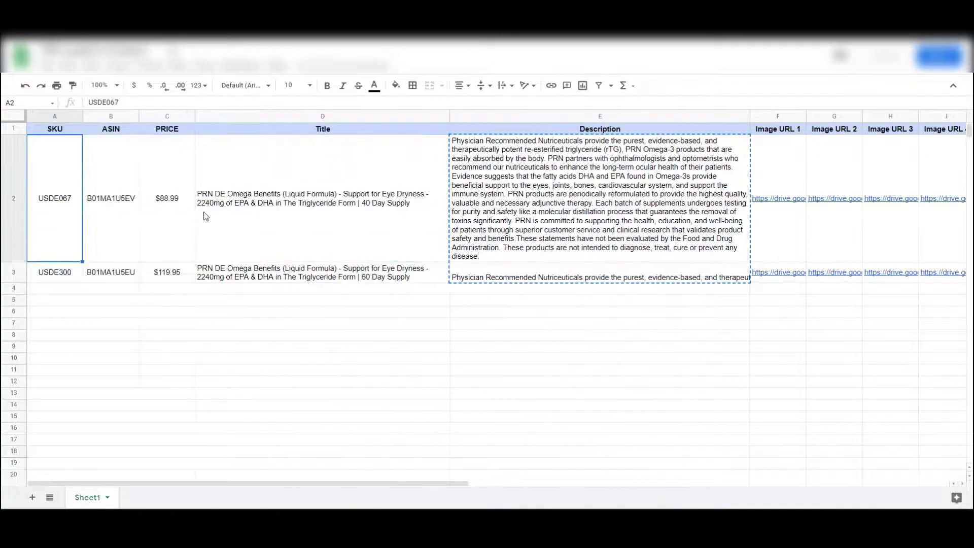
pyautogui.press('Right')
pyautogui.press('Right')
pyautogui.press('Right')
pyautogui.hotkey('alt', 'Tab')
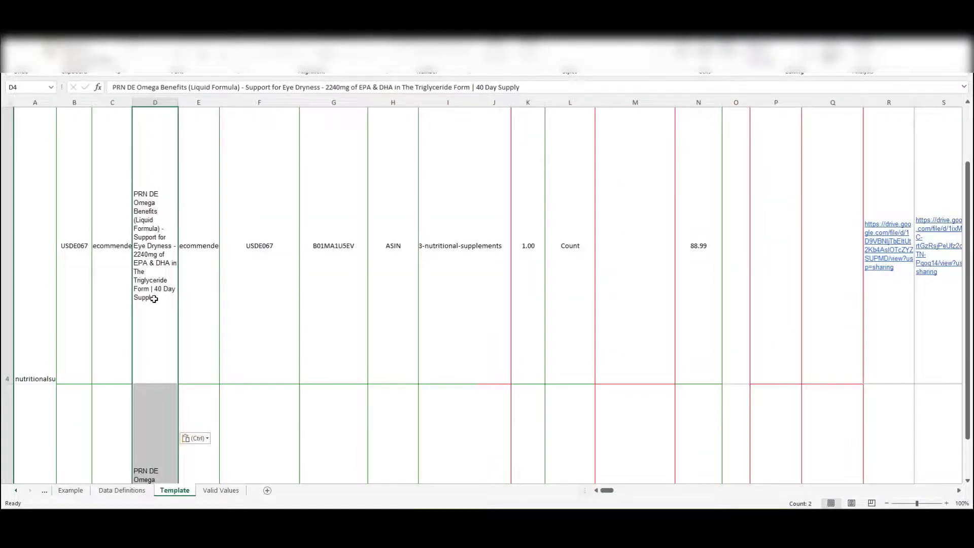
pyautogui.click(156, 438)
# Verify the first product's heat-sensitivity, unit count, item form, expiration-dated and item-count entries
pyautogui.scroll(1, 263, 298)
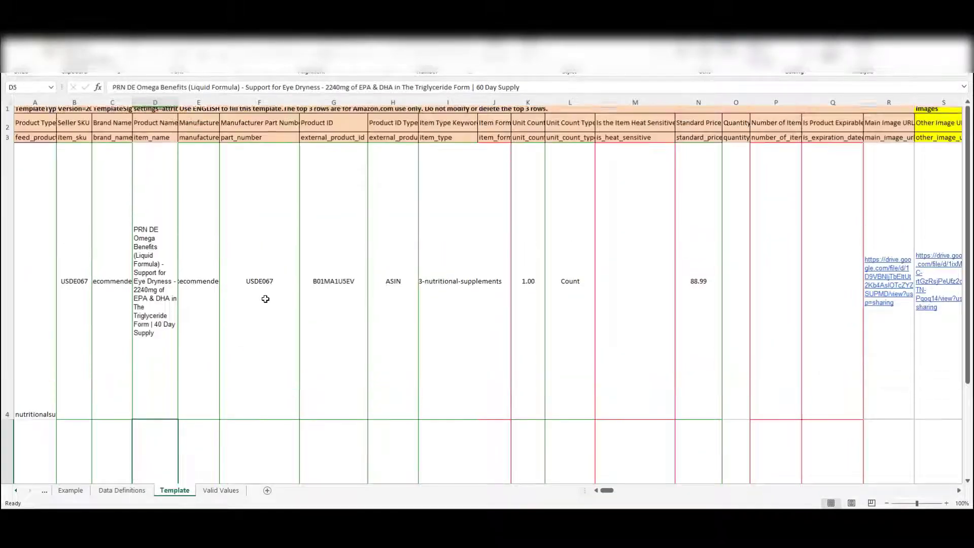
pyautogui.scroll(-3, 266, 299)
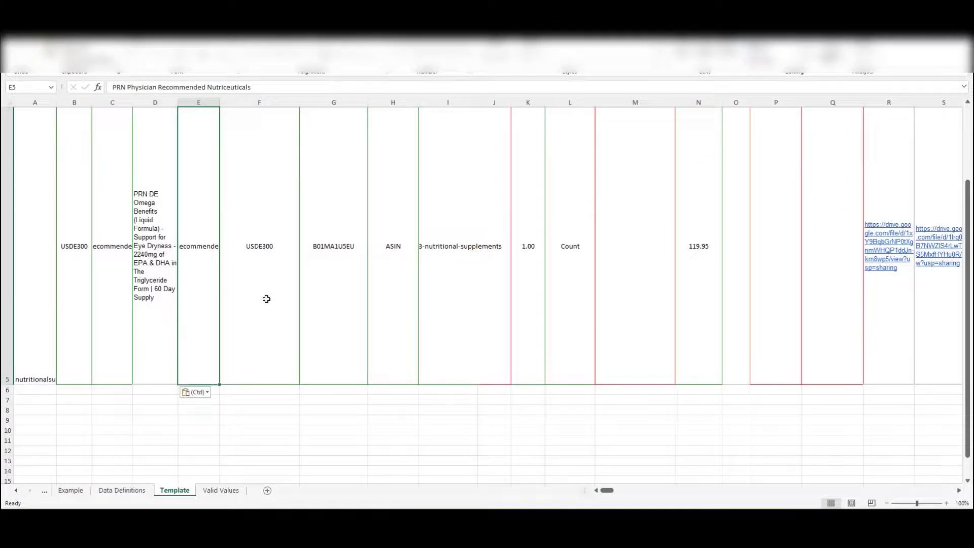
pyautogui.press('Right')
pyautogui.press('Right')
pyautogui.press('Right')
pyautogui.press('Right')
pyautogui.press('Right')
pyautogui.press('Right')
pyautogui.press('Right')
pyautogui.scroll(2, 267, 299)
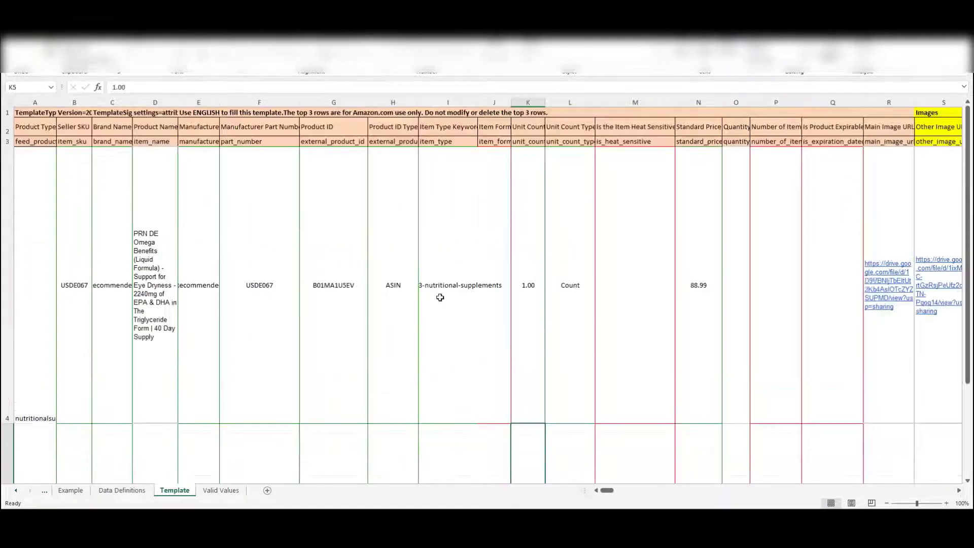
pyautogui.click(651, 221)
pyautogui.click(537, 250)
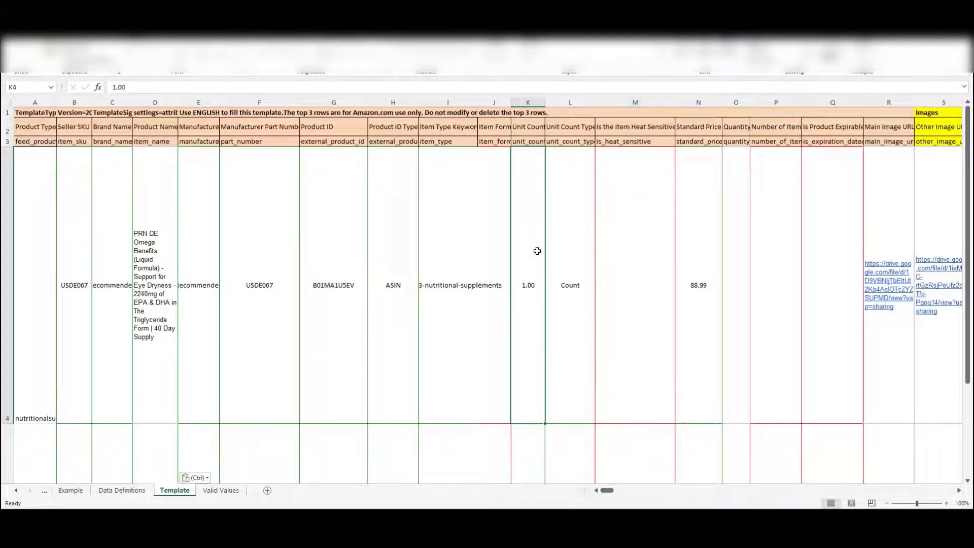
pyautogui.click(489, 251)
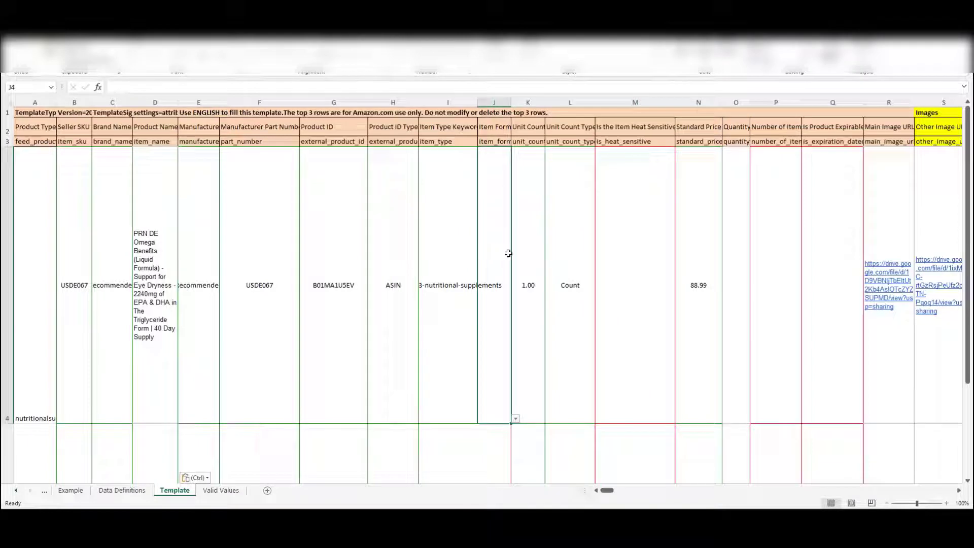
pyautogui.click(817, 234)
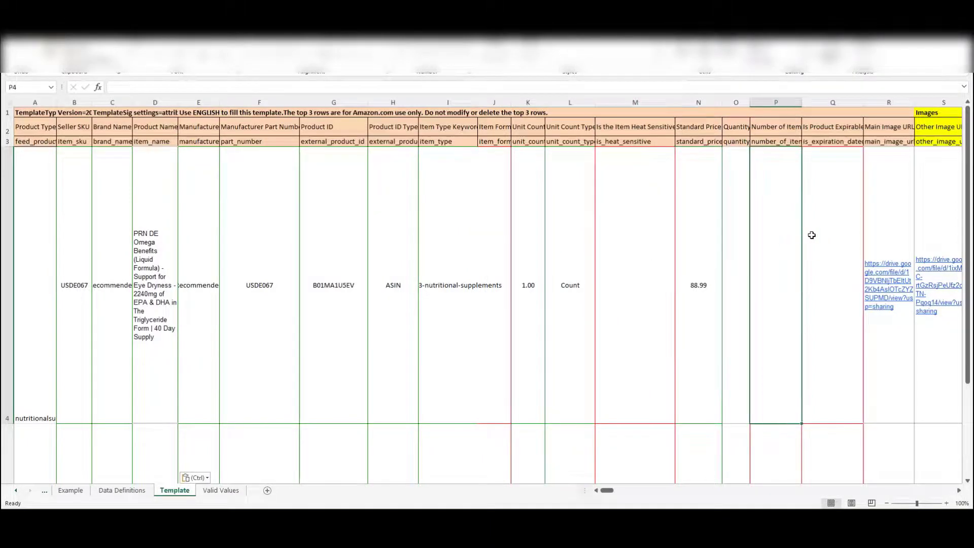
pyautogui.click(759, 257)
pyautogui.scroll(-5, 799, 321)
pyautogui.scroll(5, 796, 319)
# Save the active sheet as Text (Tab delimited) .txt named Category+Listings+Report-03-06
pyautogui.hotkey('alt', 'f')
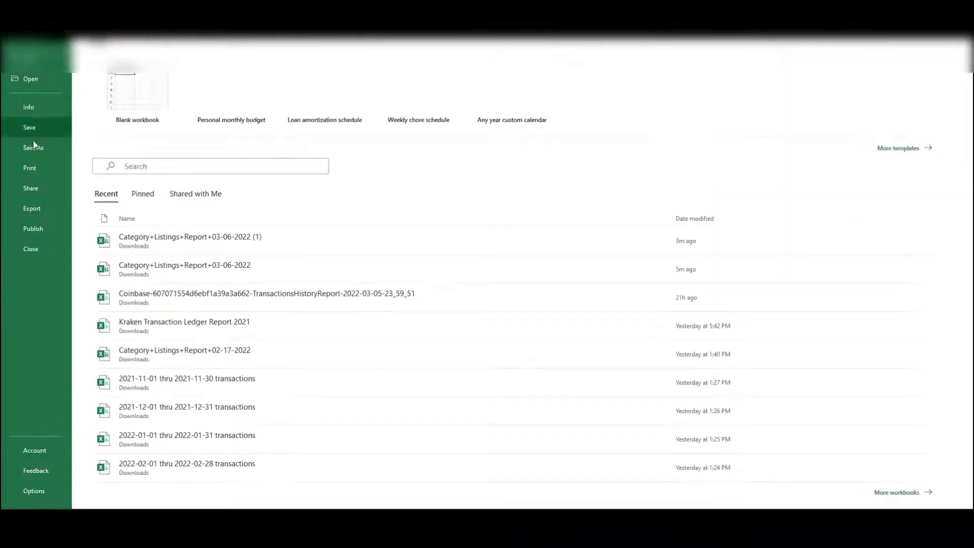
pyautogui.click(38, 152)
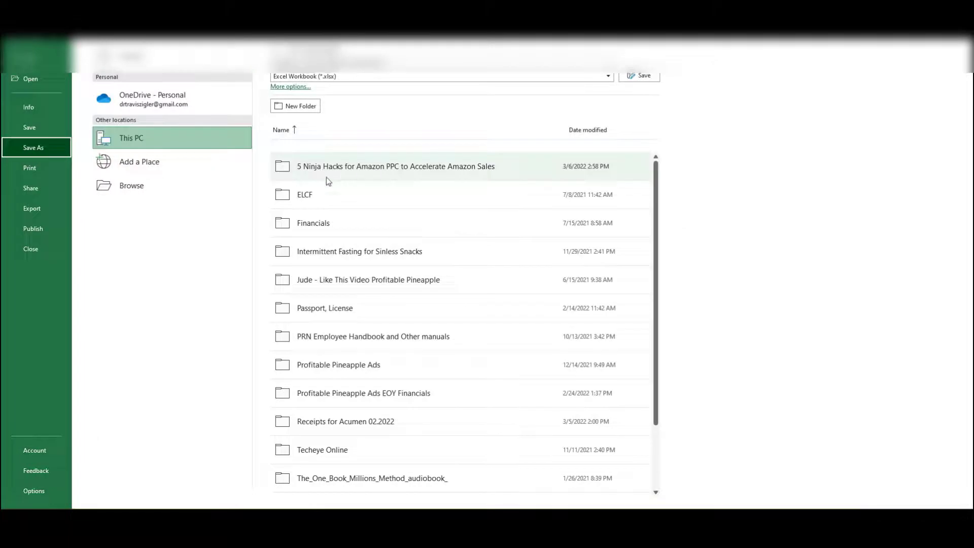
pyautogui.click(138, 141)
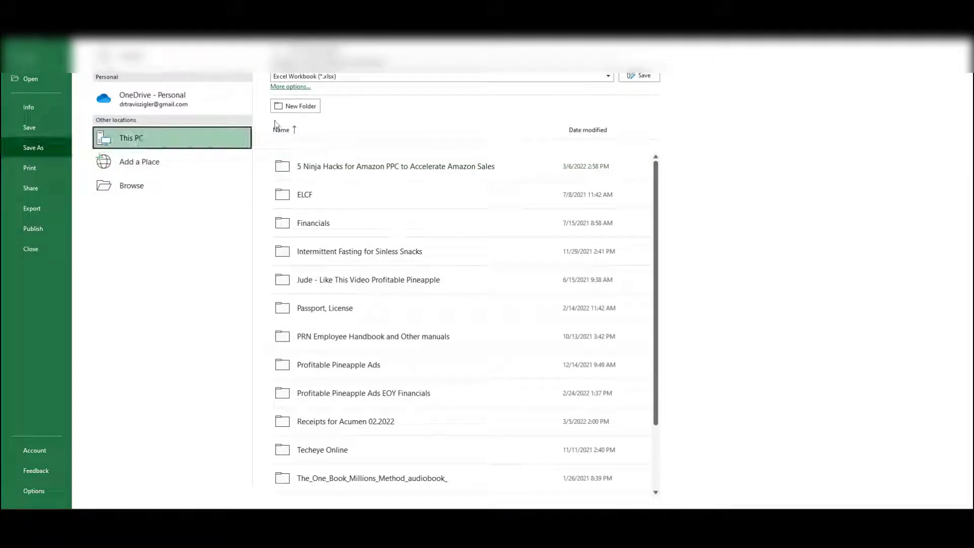
pyautogui.click(305, 76)
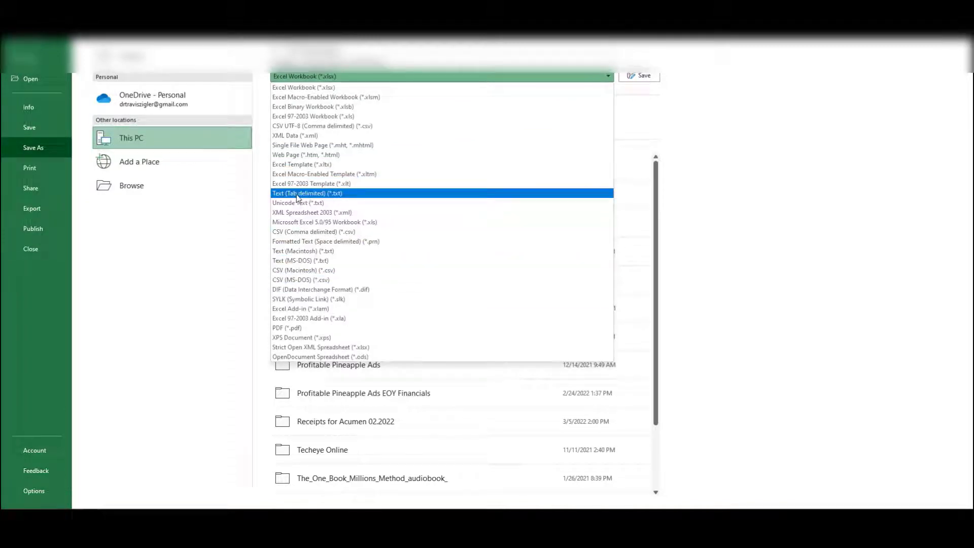
pyautogui.click(314, 194)
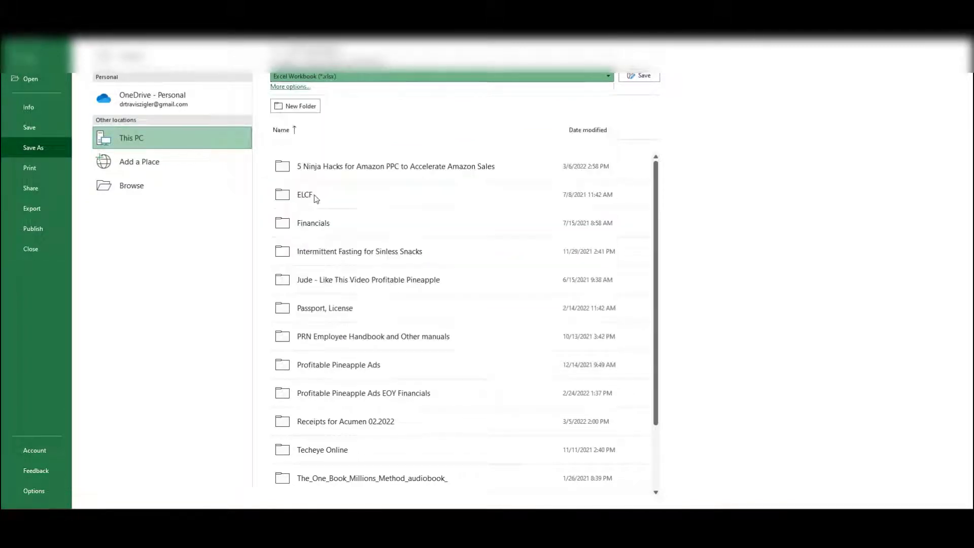
pyautogui.click(644, 78)
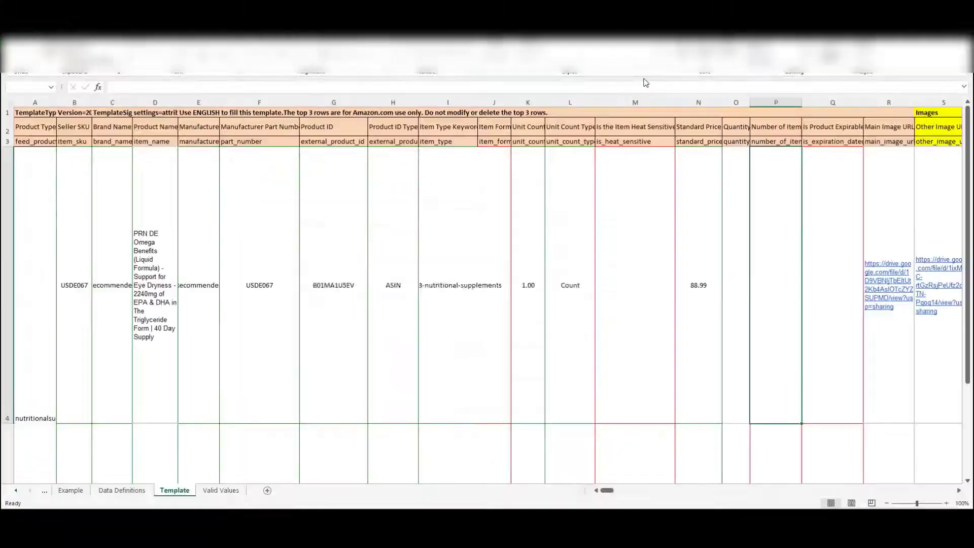
pyautogui.click(467, 288)
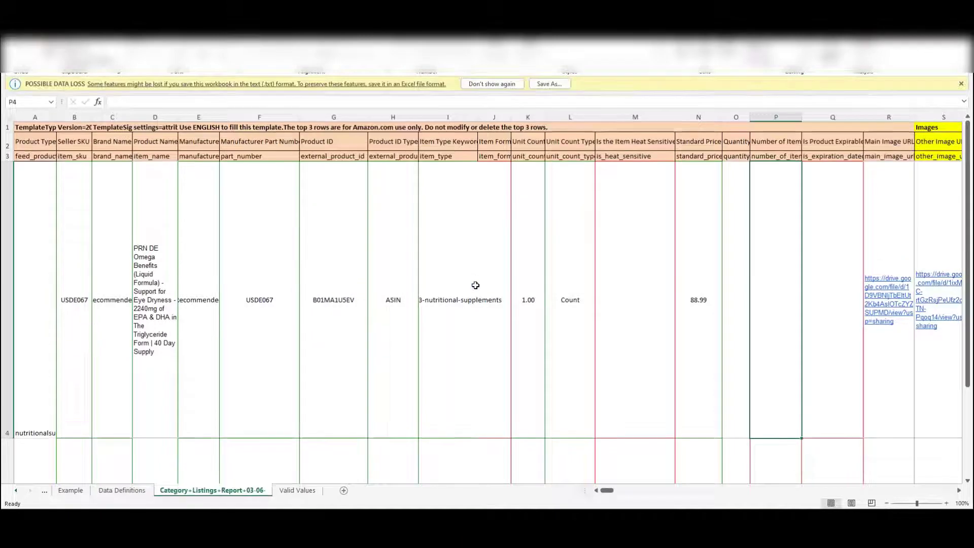
# Upload Category+Listings+Report+03-06-2022 (1).txt as the inventory file via Add Products via Upload
pyautogui.hotkey('alt', 'Tab')
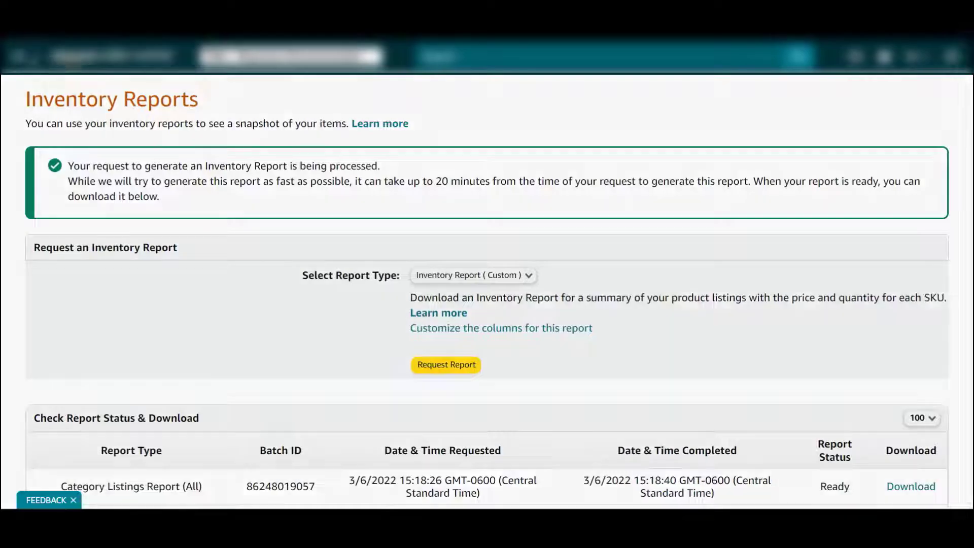
pyautogui.click(18, 56)
pyautogui.moveTo(30, 121)
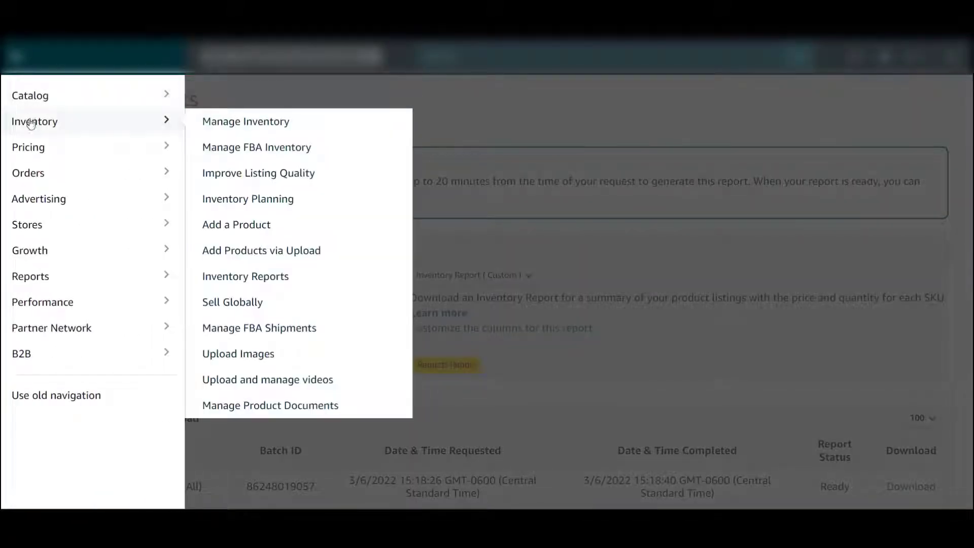
pyautogui.click(281, 250)
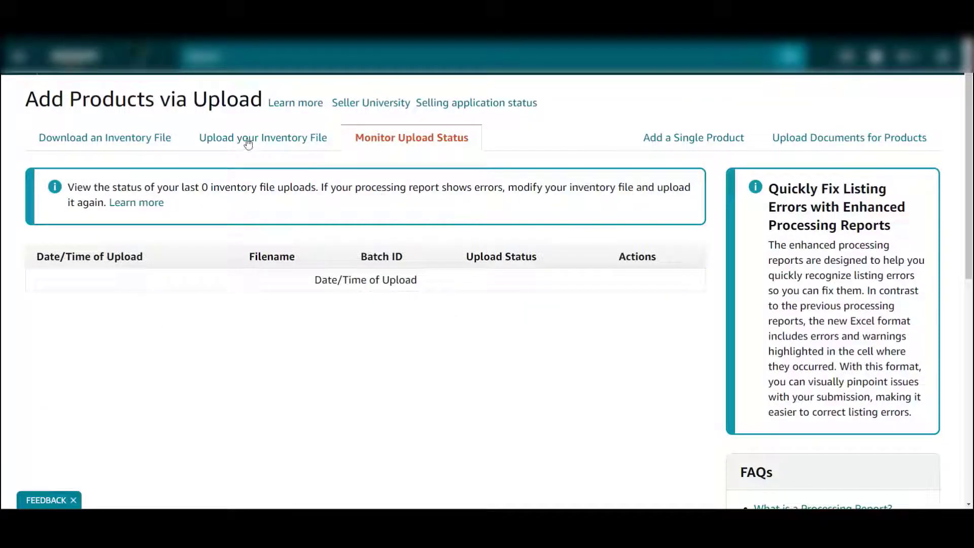
pyautogui.click(247, 141)
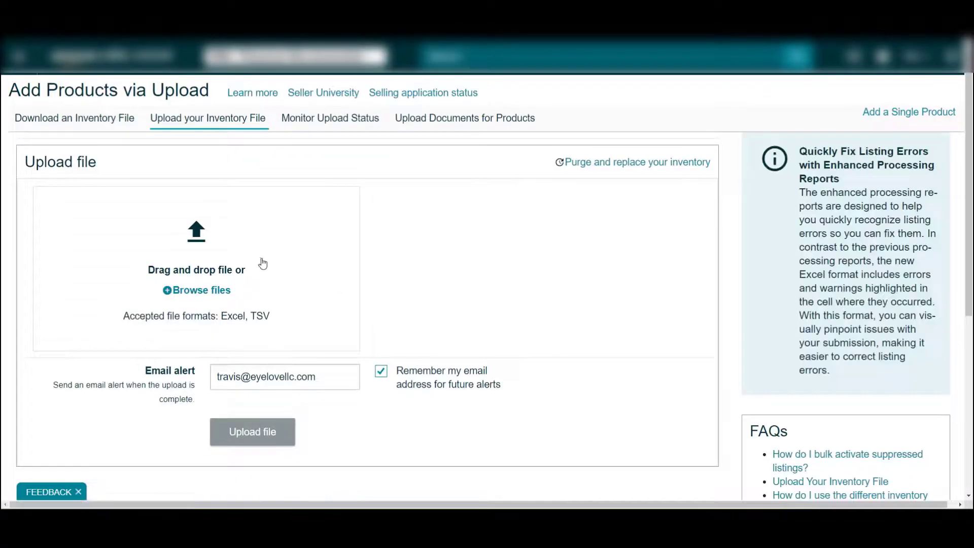
pyautogui.click(197, 292)
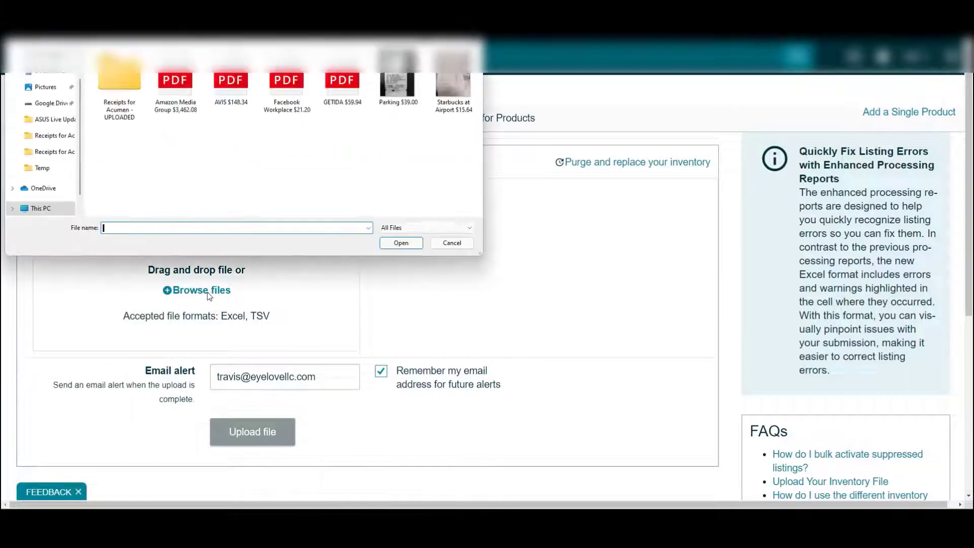
pyautogui.doubleClick(115, 98)
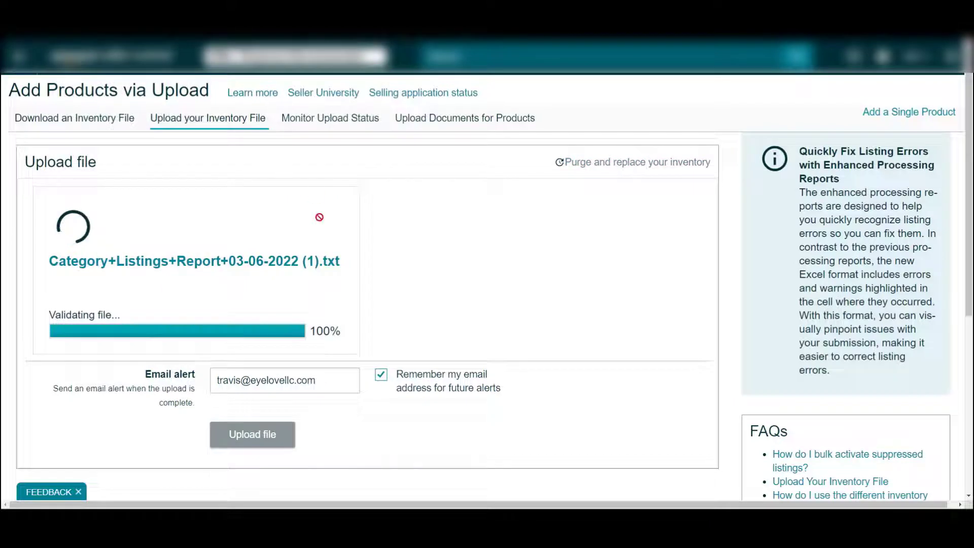
pyautogui.scroll(-3, 269, 309)
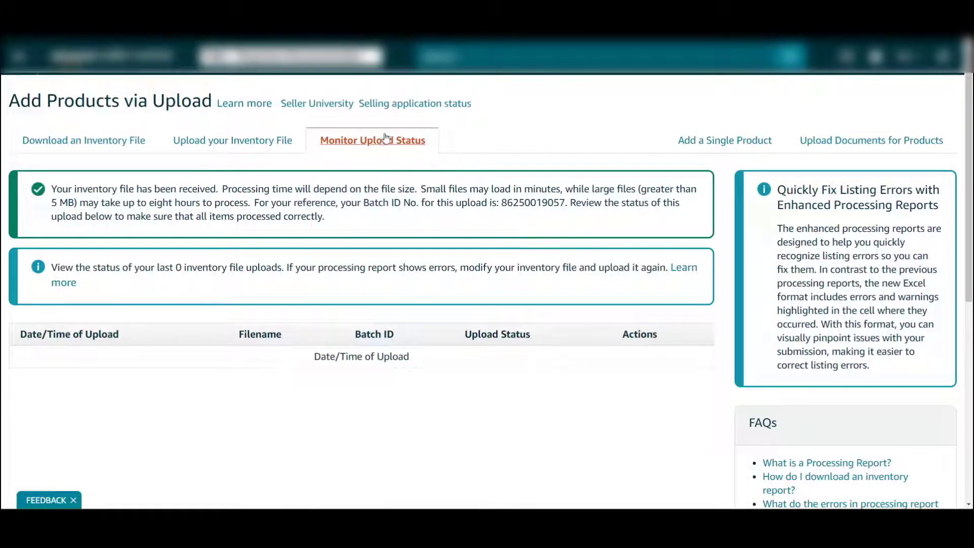
# Scroll the Monitor Upload Status page to check the uploaded file's processing status
pyautogui.scroll(-2, 391, 163)
pyautogui.scroll(2, 405, 260)
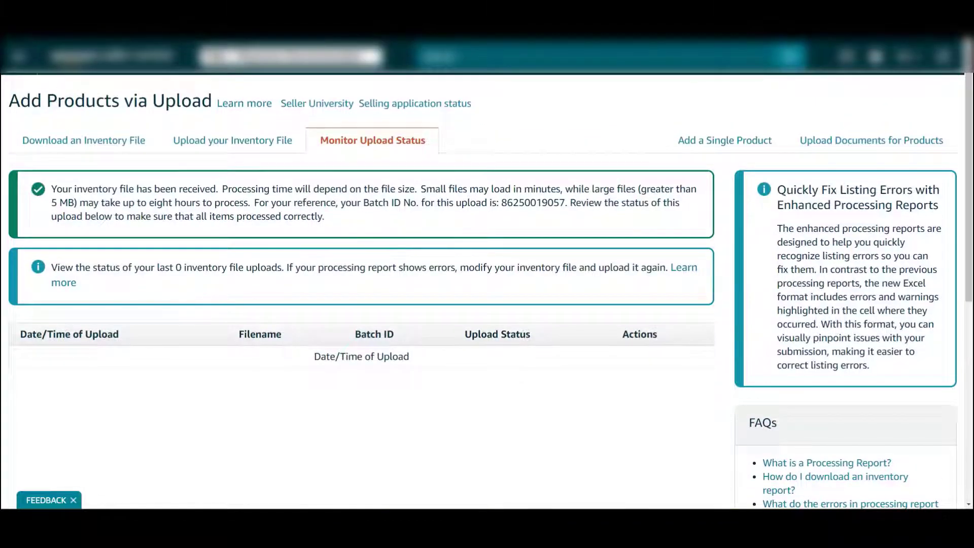